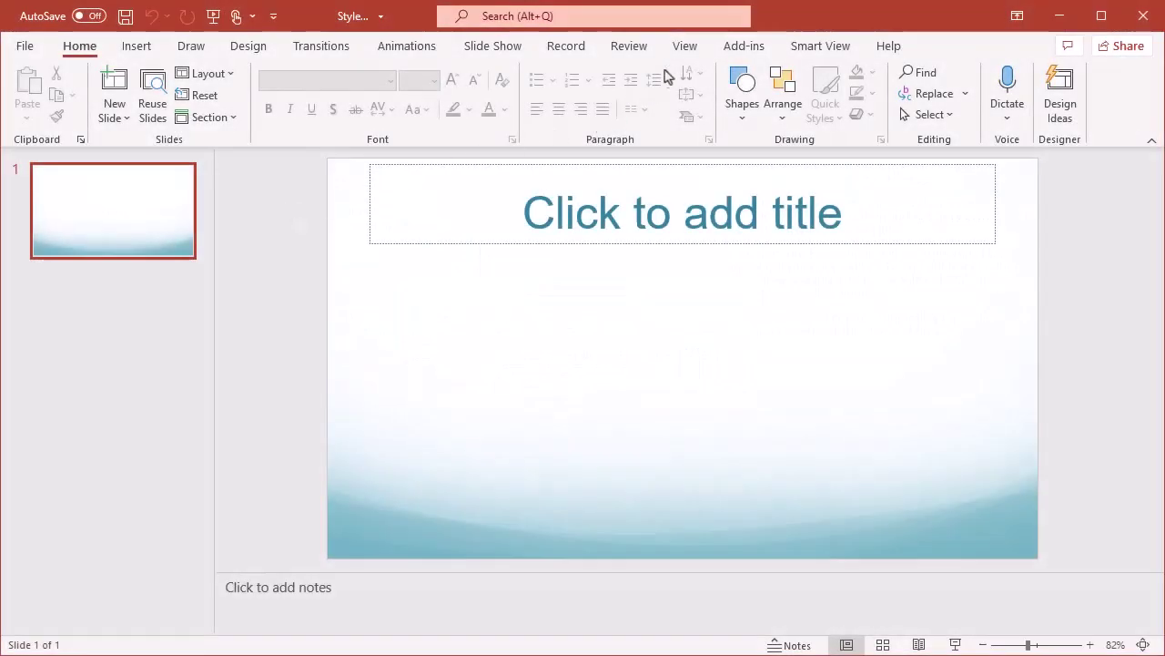
Step: Switch to Slide Master view and browse the Themes gallery to check the Breeze master layouts
left_click(684, 47)
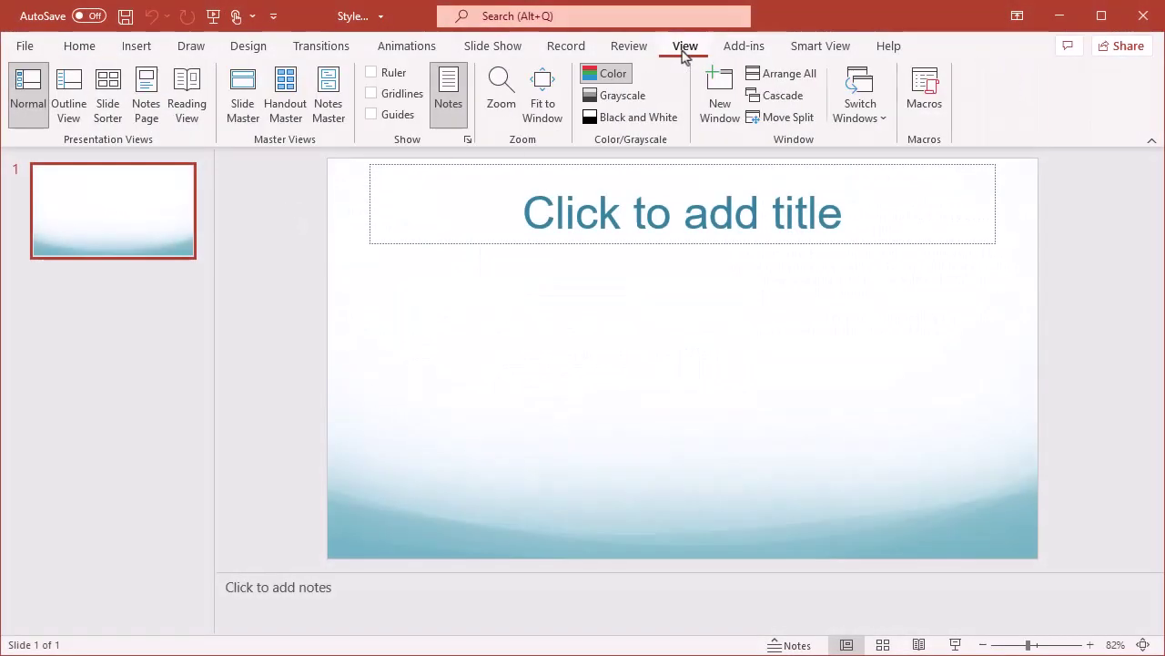
left_click(243, 88)
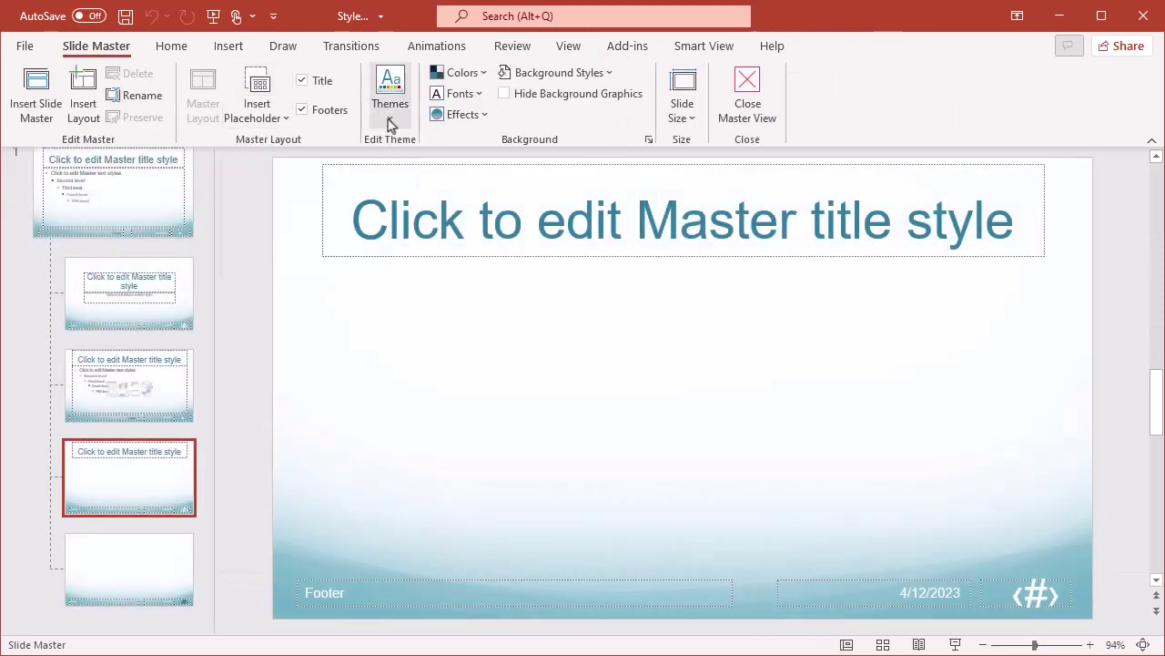
left_click(389, 119)
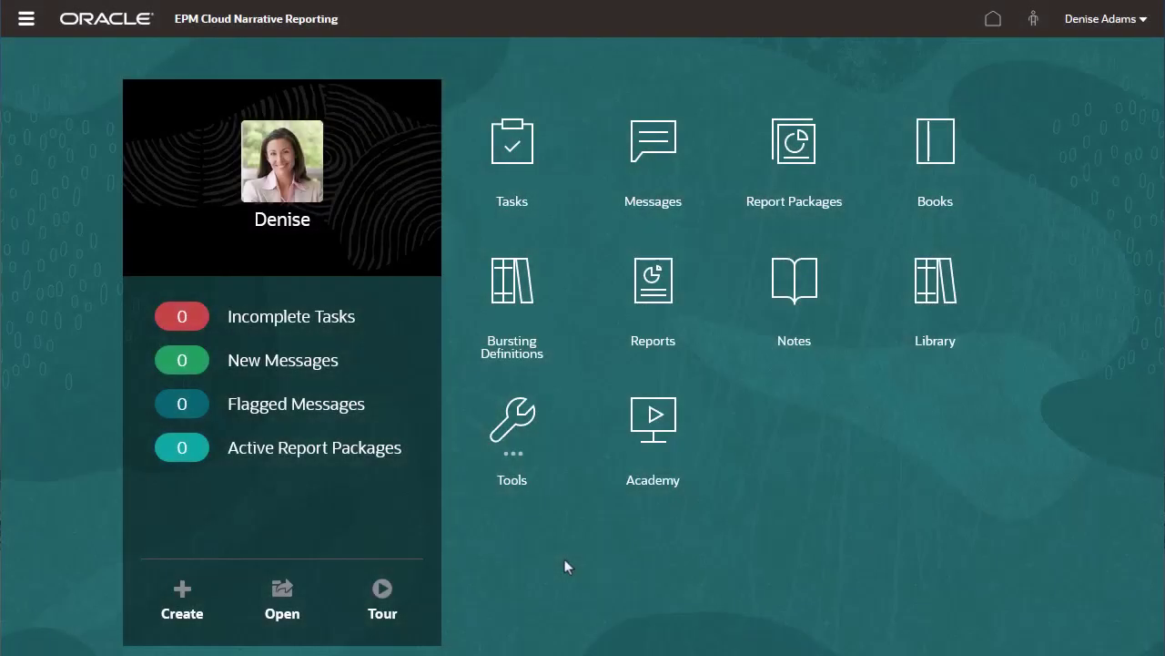
Step: Start a new report package named Financial Analysis with PowerPoint as the report type
left_click(182, 597)
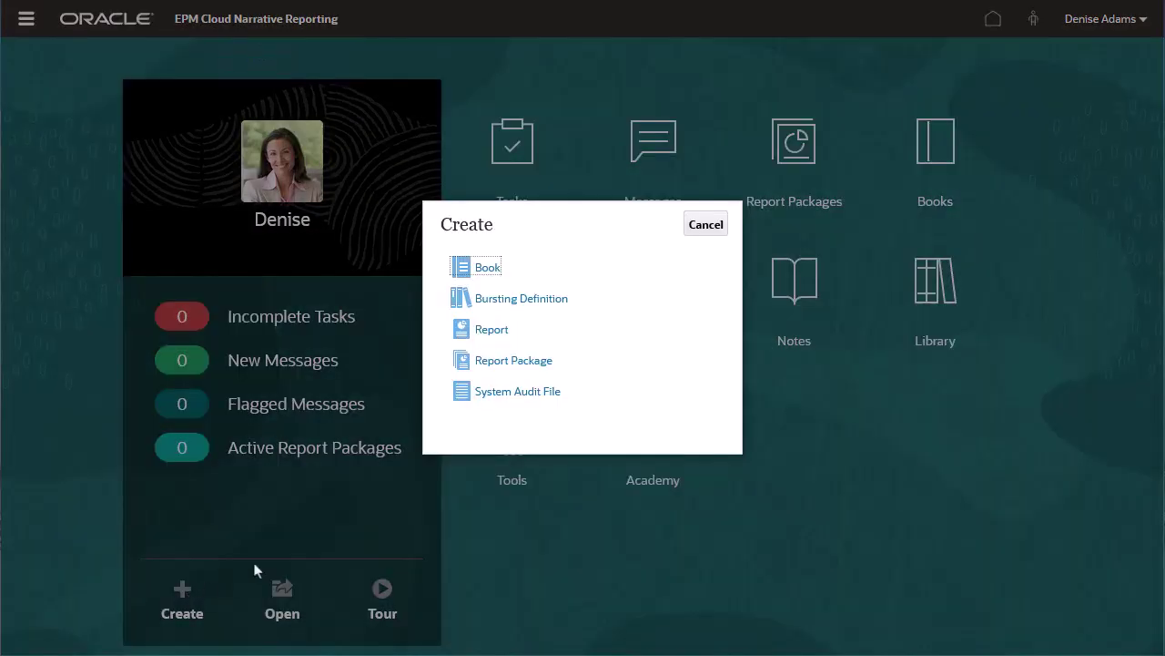
left_click(511, 362)
left_click(416, 187)
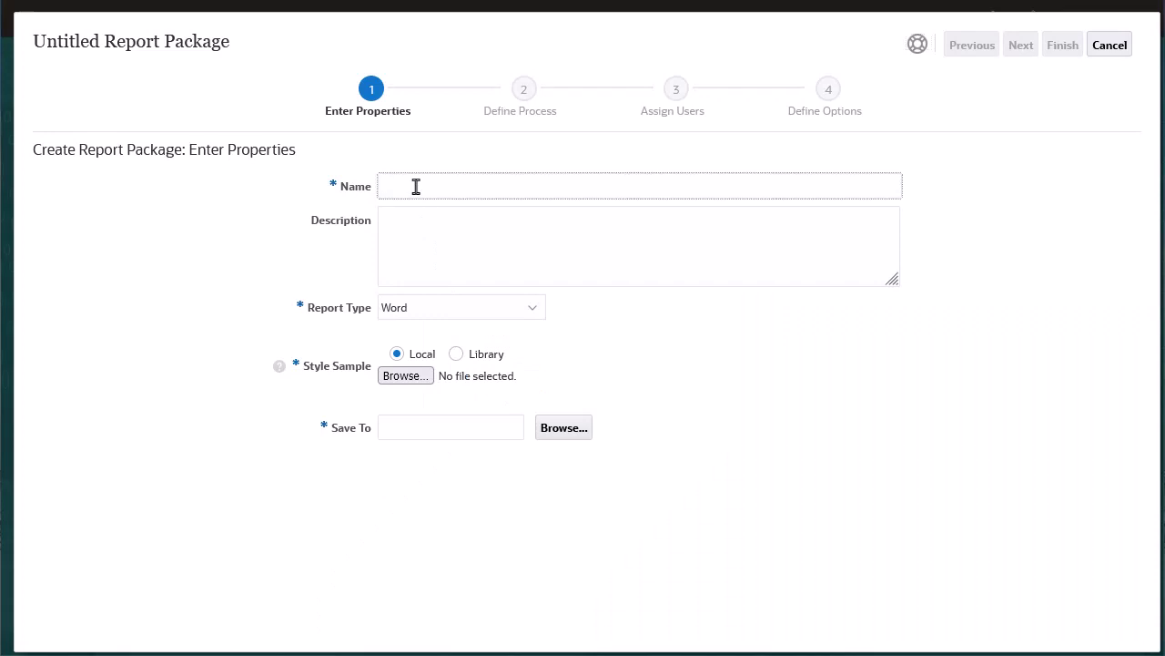
type("Financial Analysis")
left_click(511, 310)
left_click(531, 361)
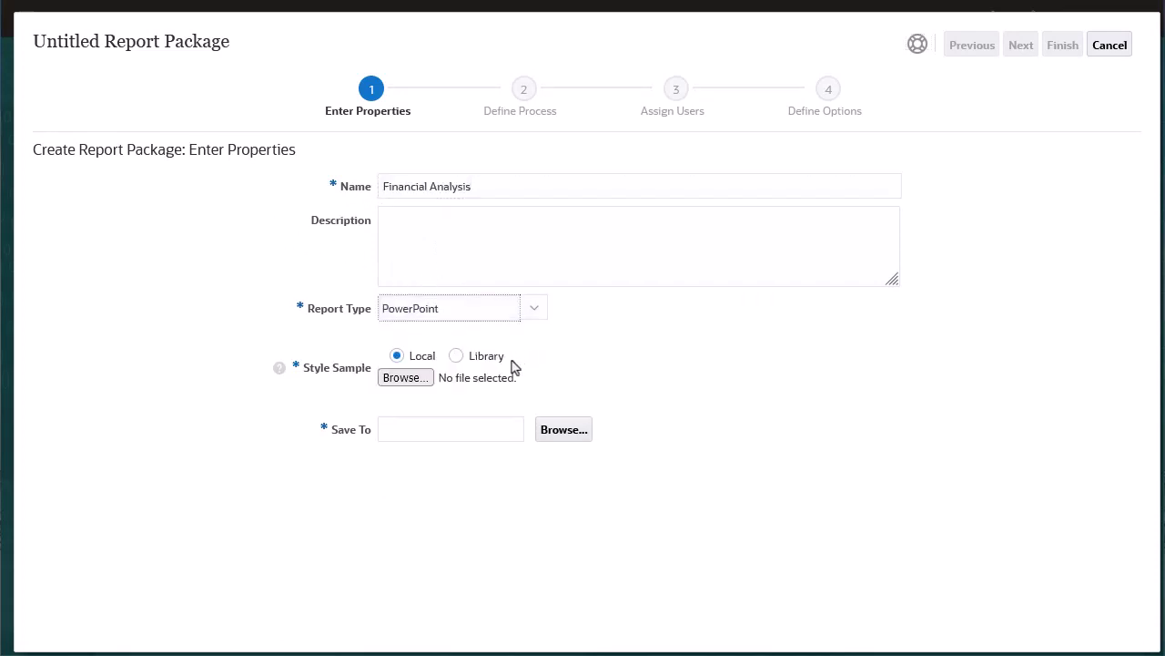
Step: Upload Style Sample.pptx as the style sample and save the package to Library/Financial Analysis
left_click(422, 382)
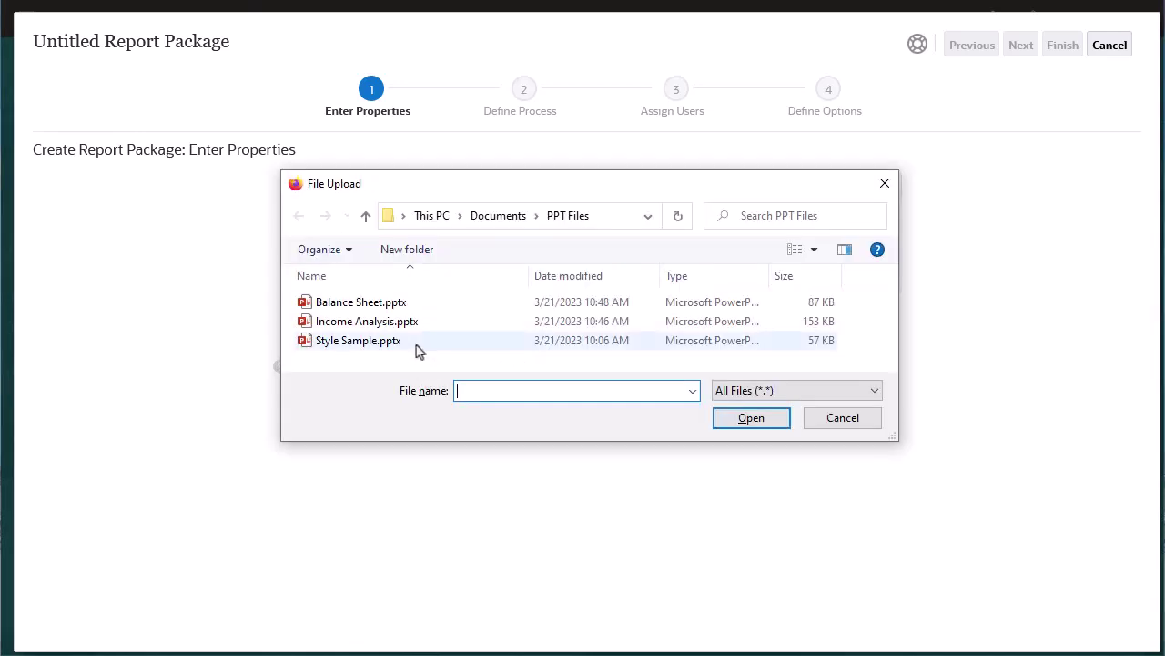
left_click(417, 346)
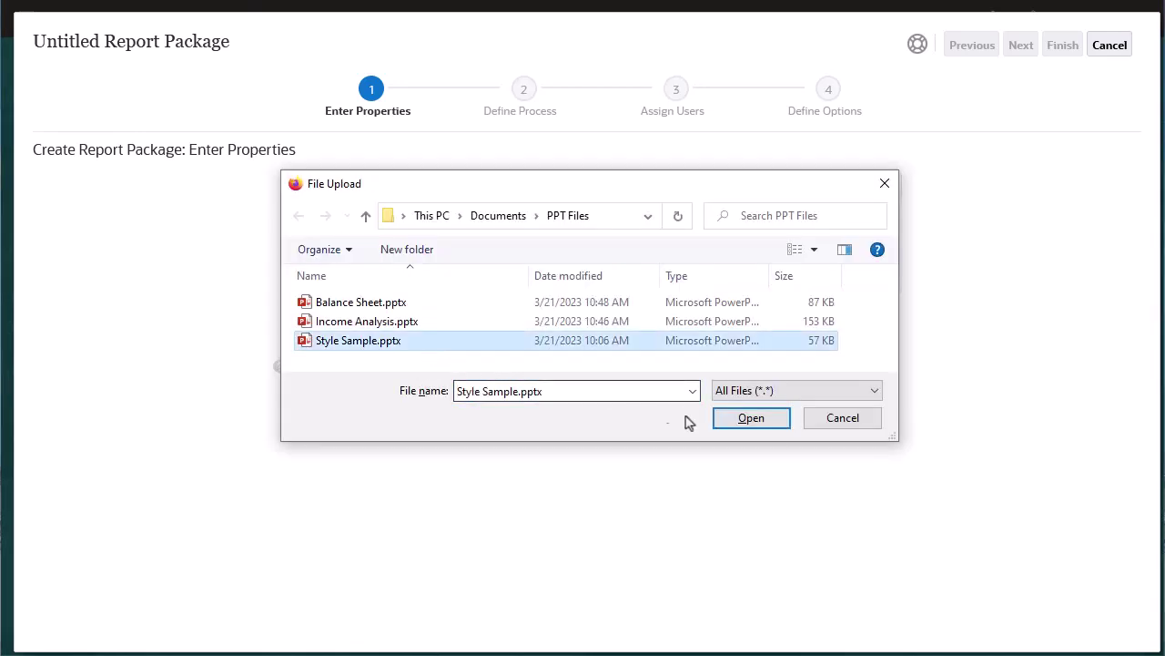
left_click(751, 421)
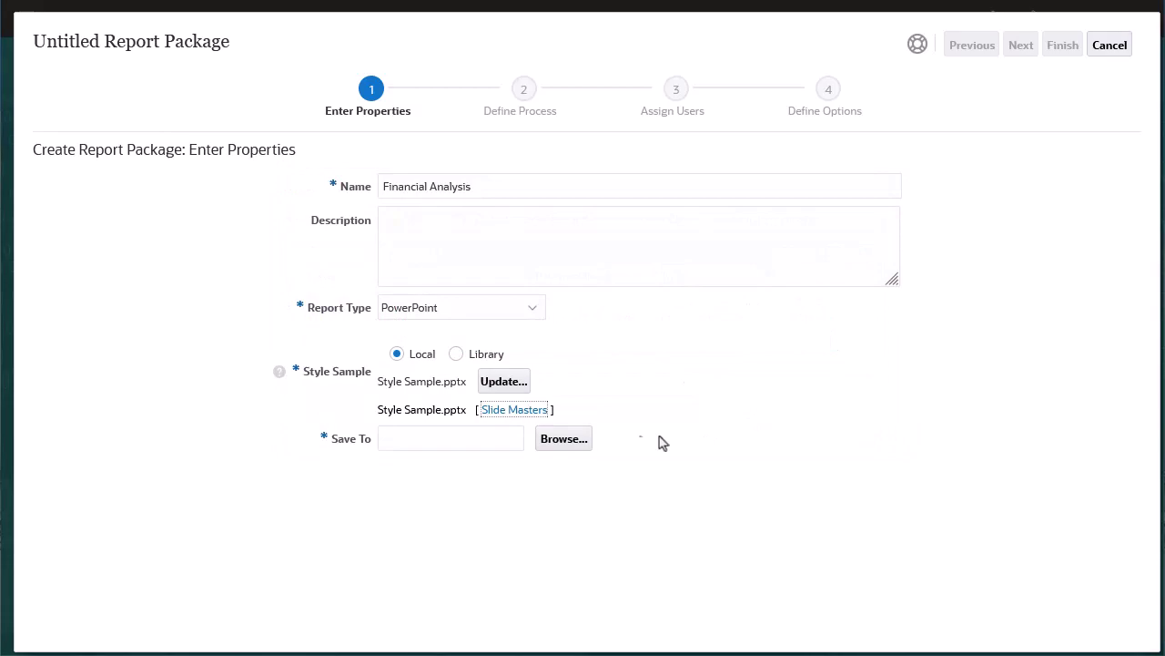
left_click(513, 410)
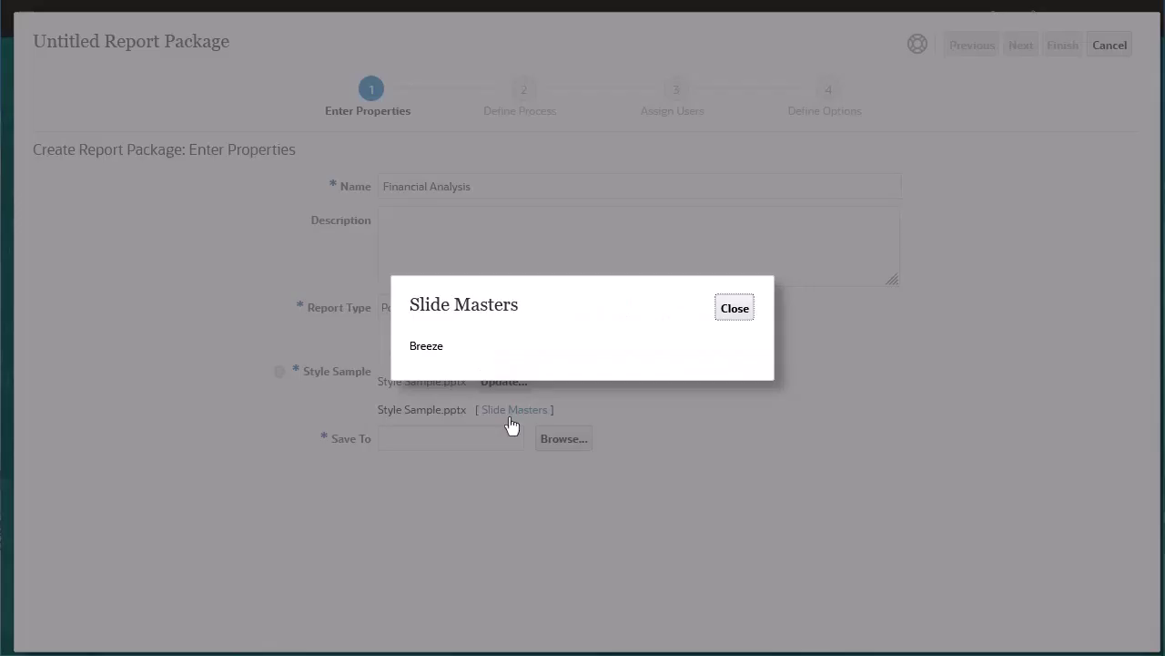
left_click(734, 314)
left_click(581, 439)
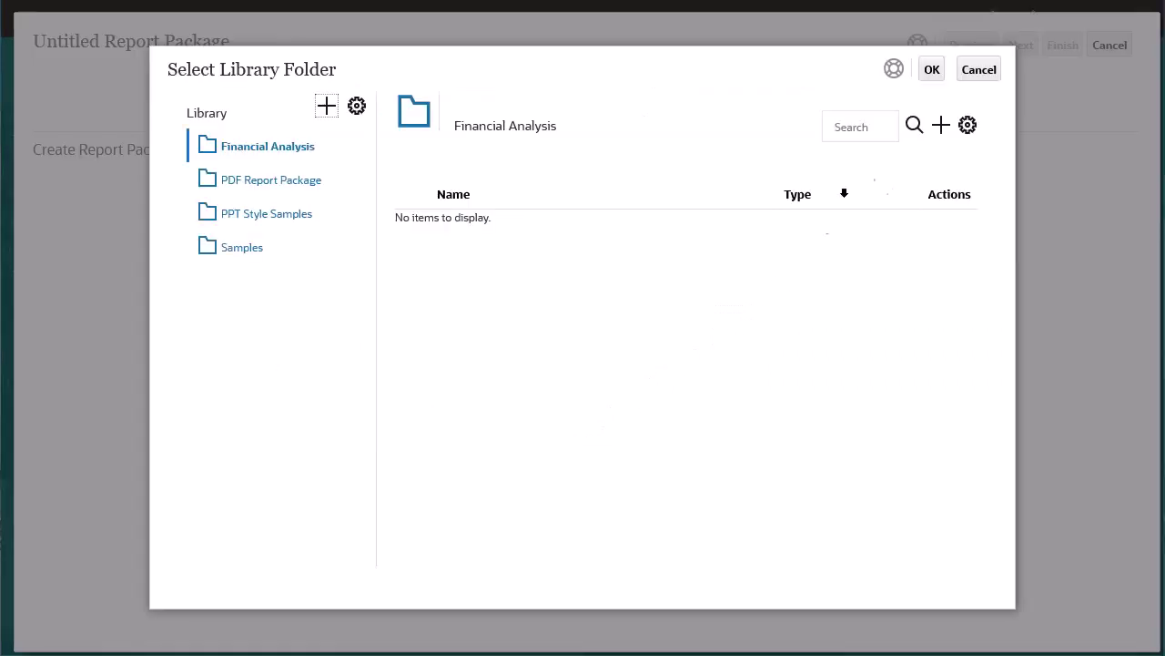
left_click(930, 72)
Step: Enable the Author phase, finish the Financial Analysis package, and review its row actions menu
left_click(1020, 47)
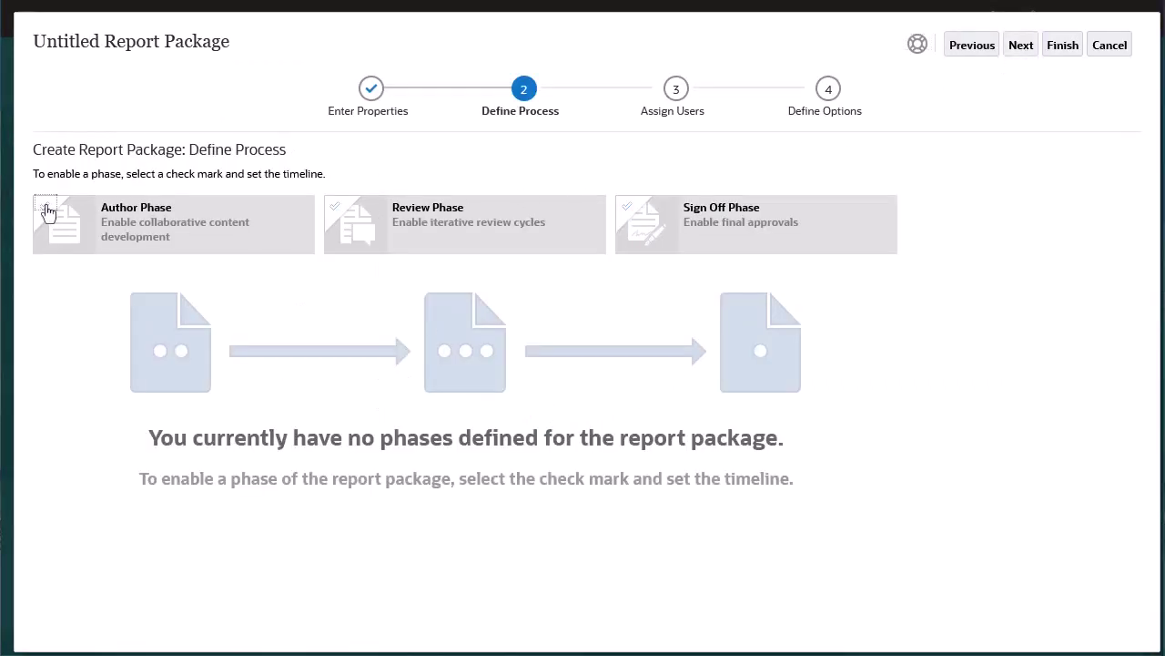
left_click(45, 208)
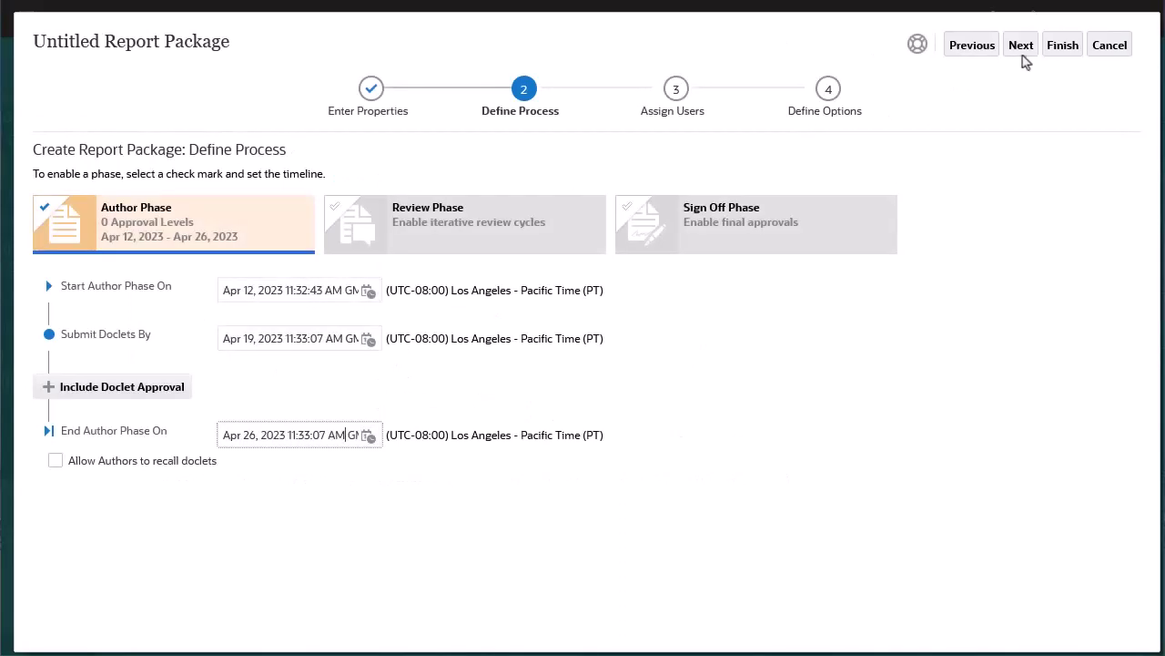
left_click(1053, 55)
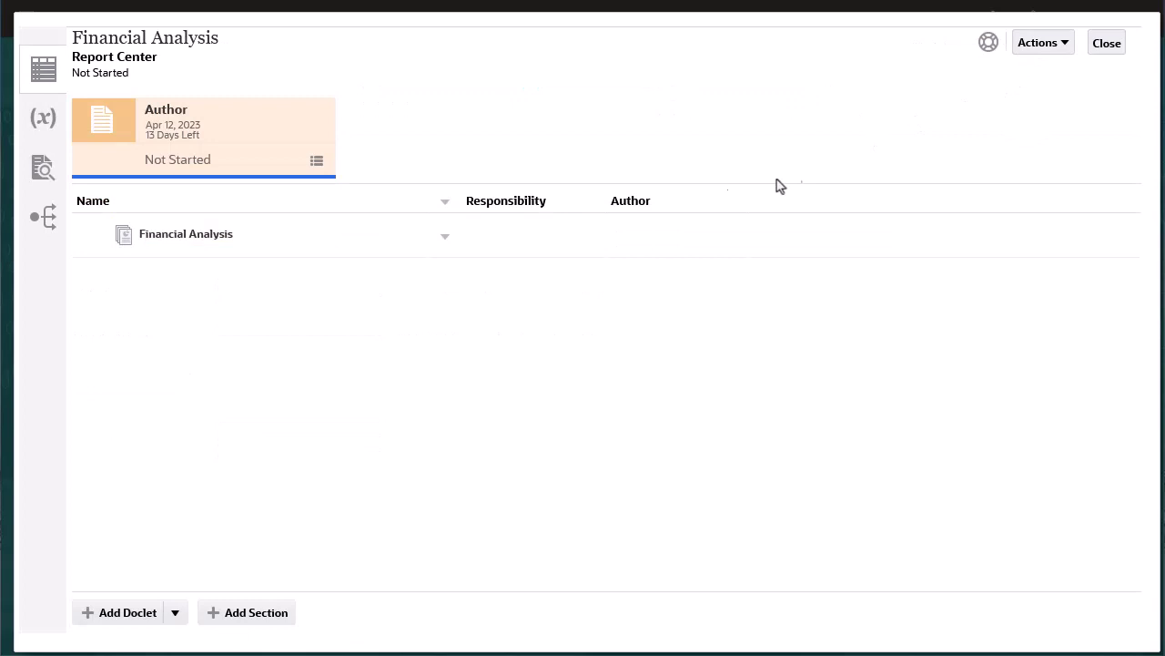
left_click(447, 238)
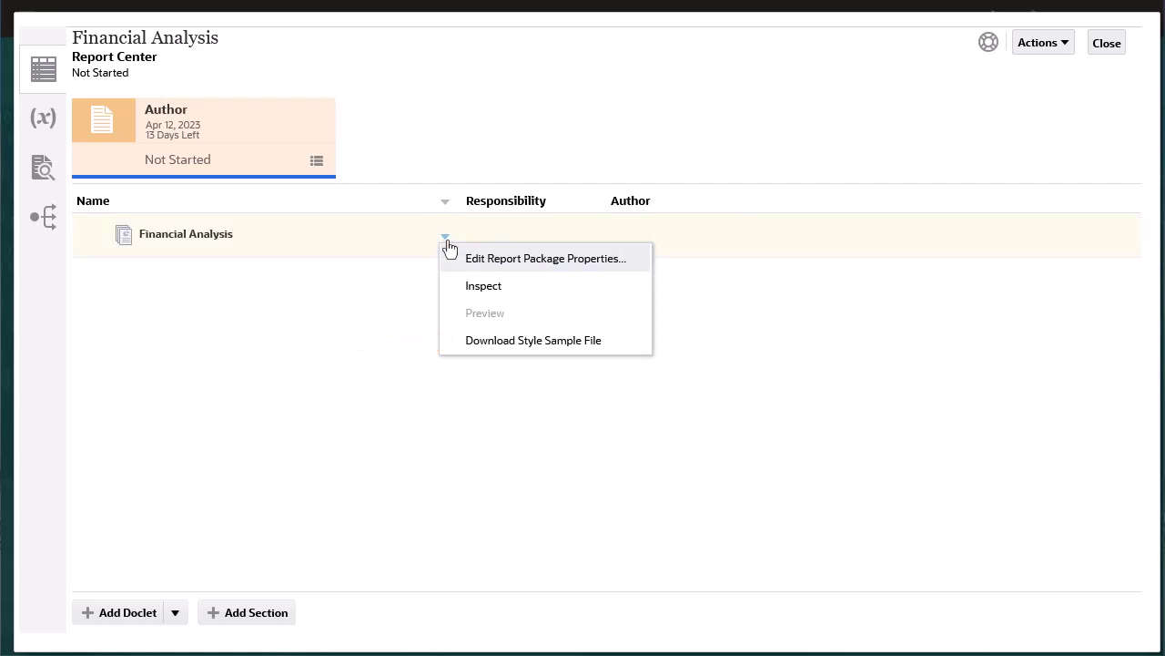
left_click(425, 285)
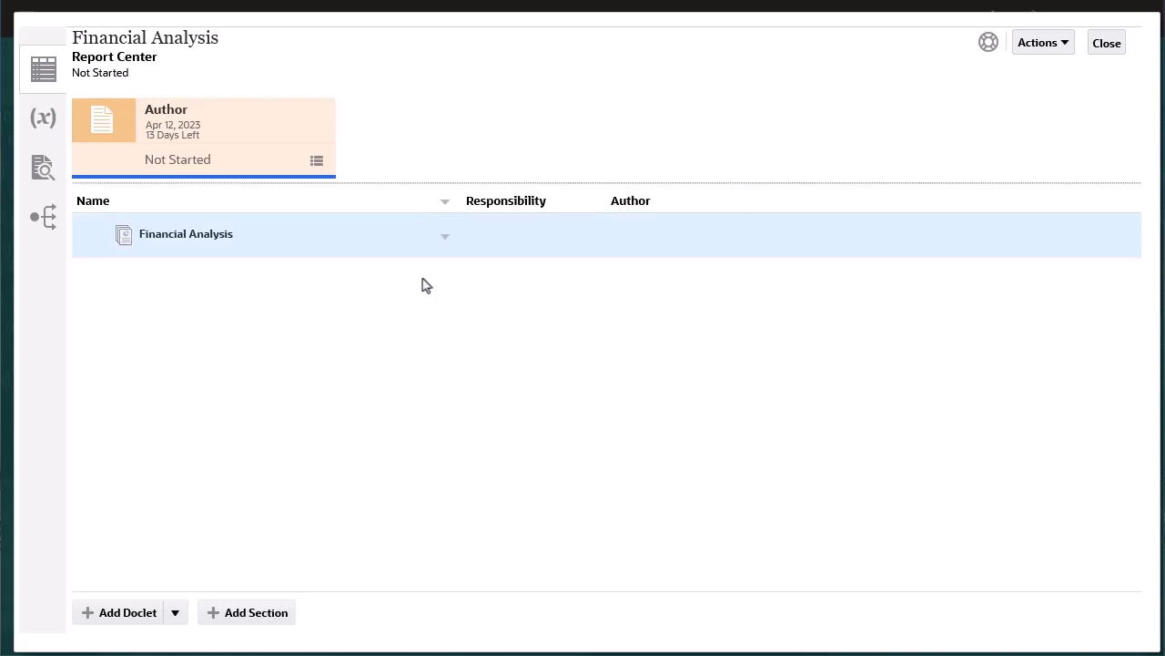
Step: Add a new doclet from Income Analysis.pptx and review its slide masters
left_click(131, 605)
left_click(338, 270)
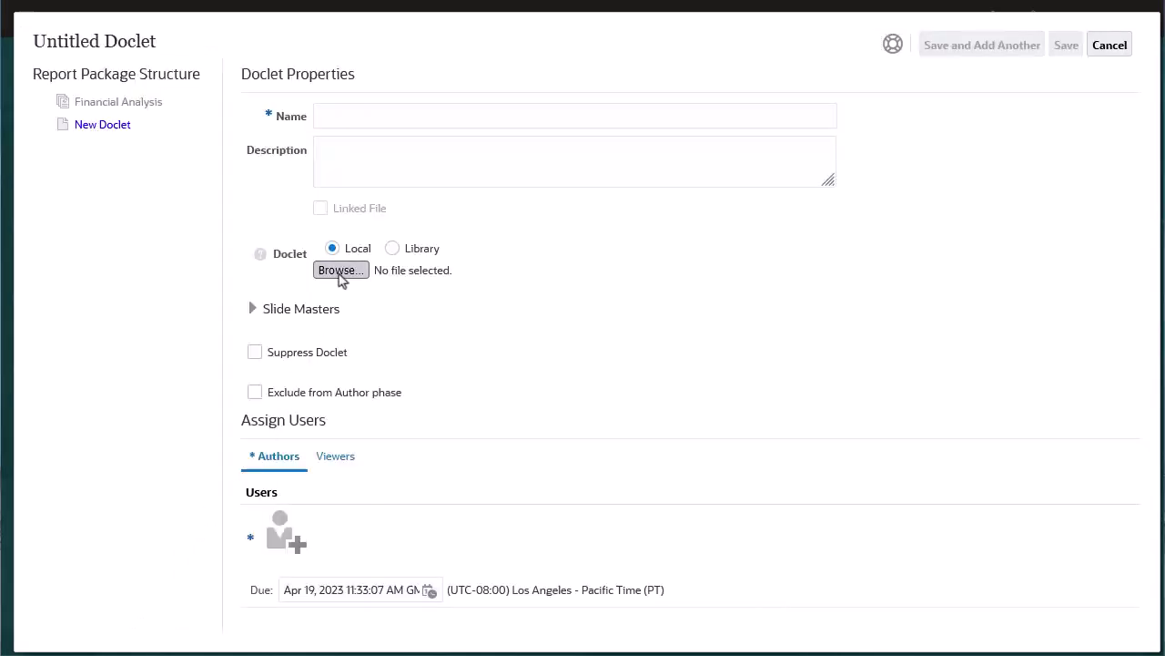
left_click(437, 330)
left_click(747, 420)
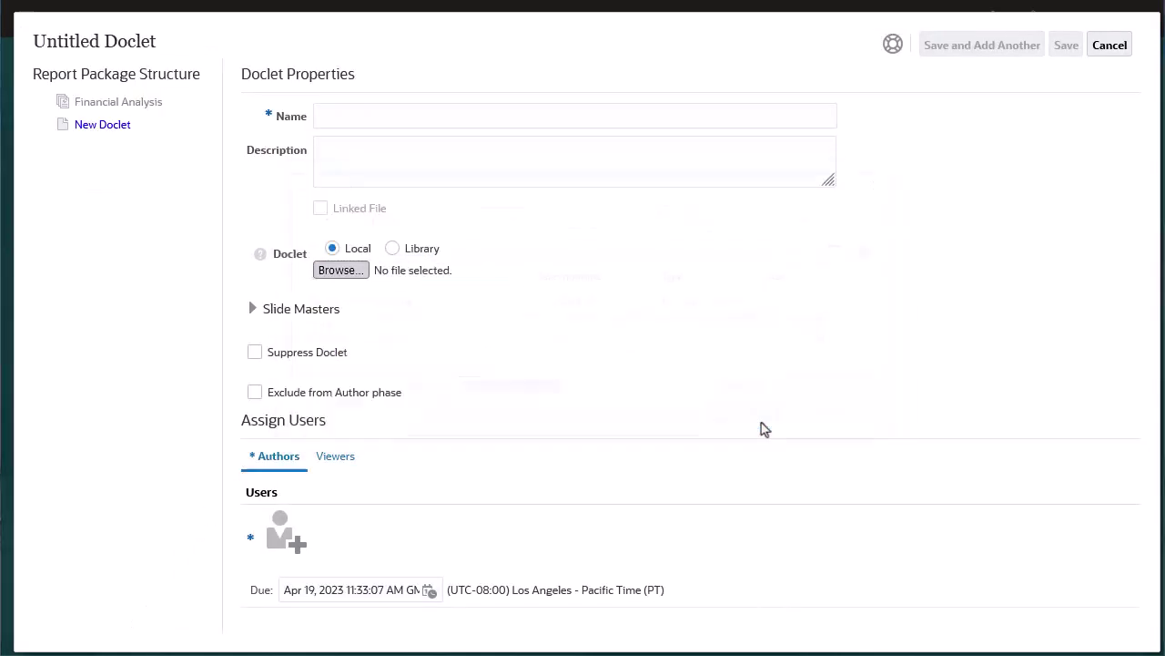
left_click(253, 319)
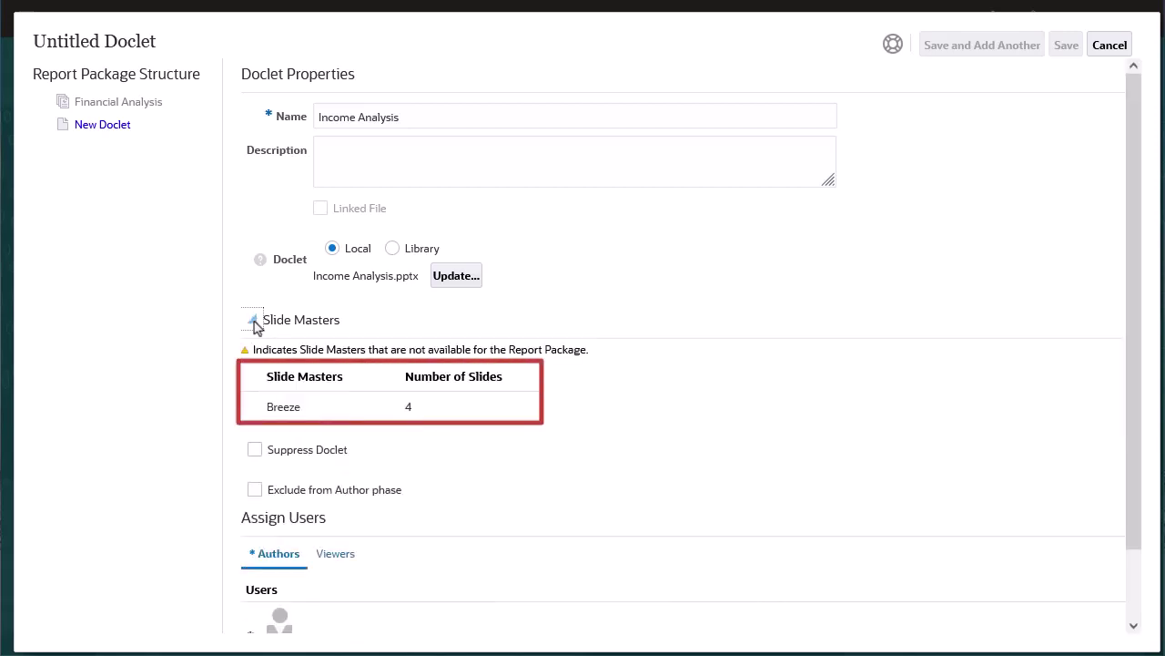
left_click(254, 320)
Step: Assign an author to the Income Analysis doclet by searching the user list
left_click(284, 546)
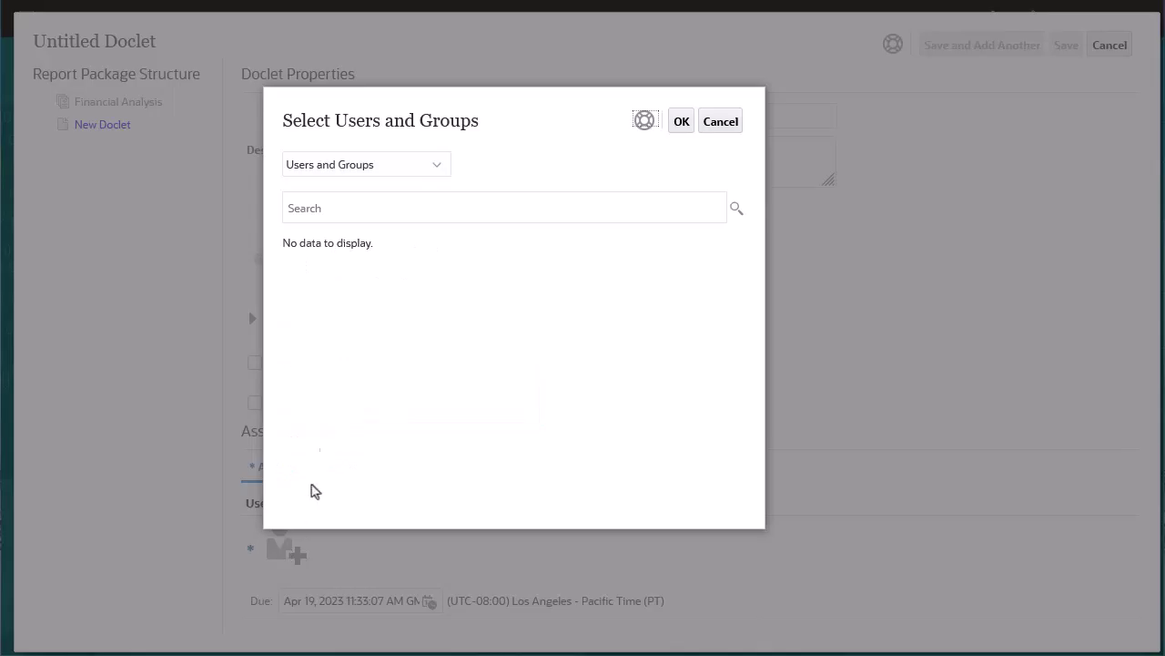
left_click(315, 210)
type("d")
left_click(422, 262)
left_click(683, 124)
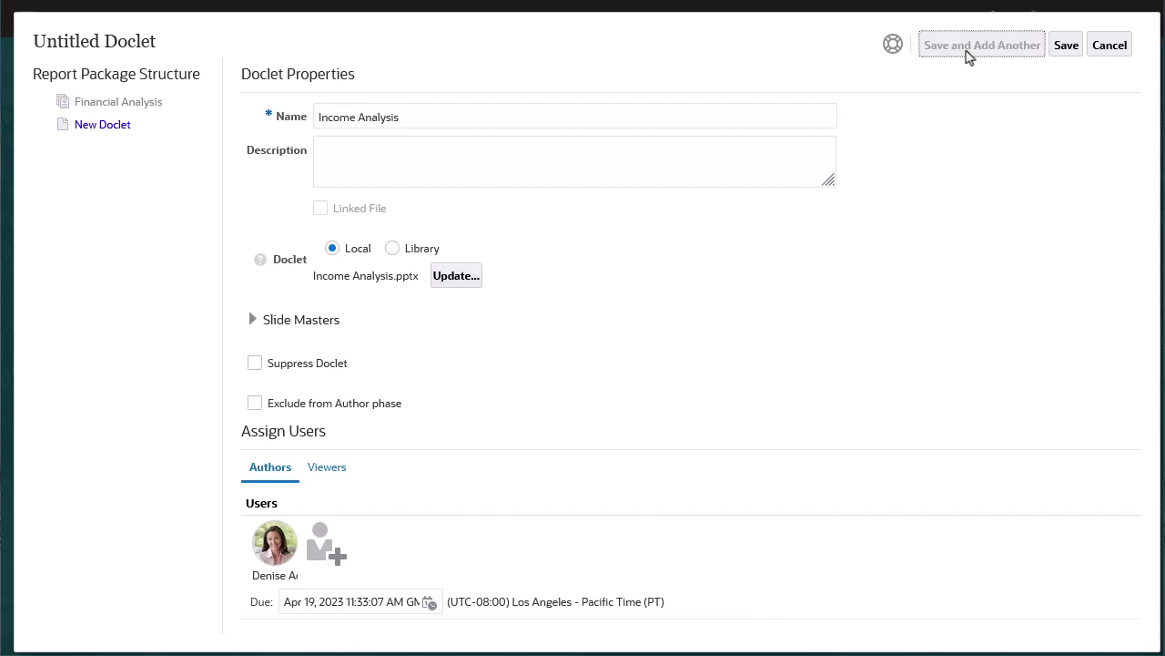
Step: Upload Balance Sheet.pptx as the doclet file and replace its Facet slide master with Breeze
left_click(968, 56)
left_click(340, 273)
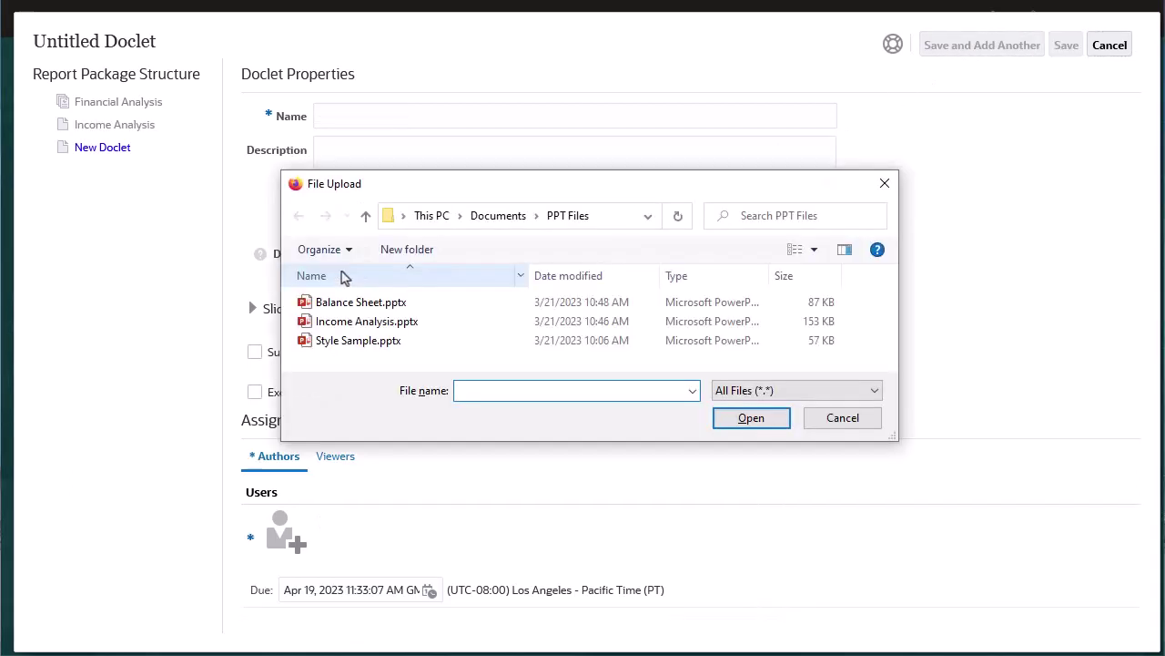
left_click(428, 303)
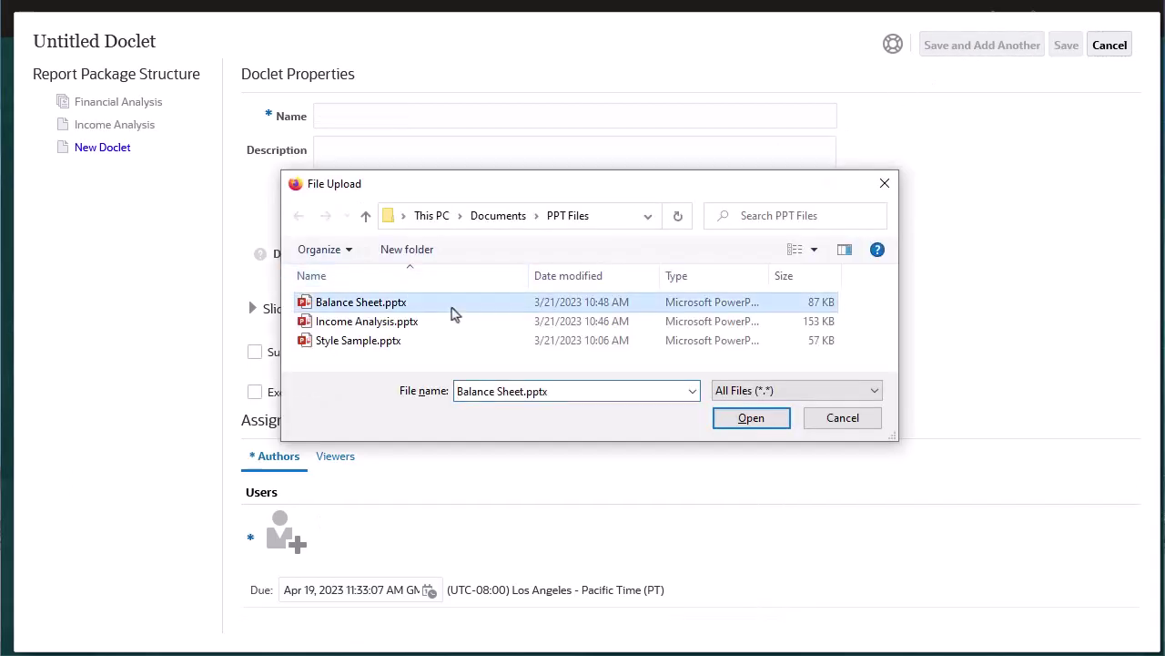
left_click(749, 417)
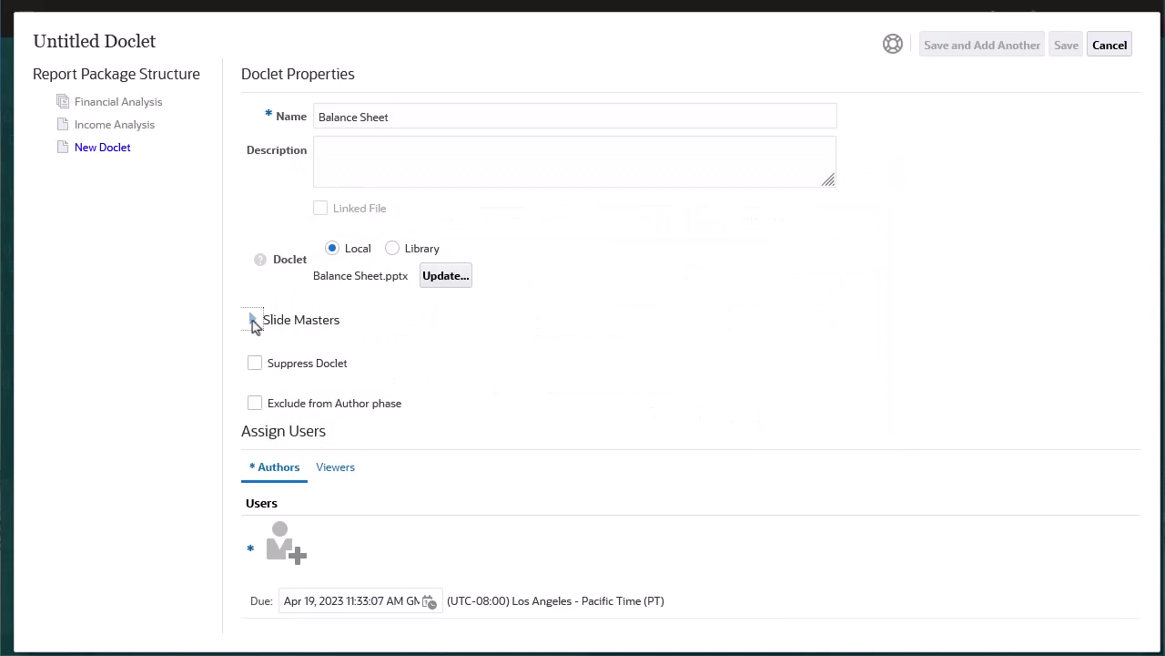
left_click(253, 320)
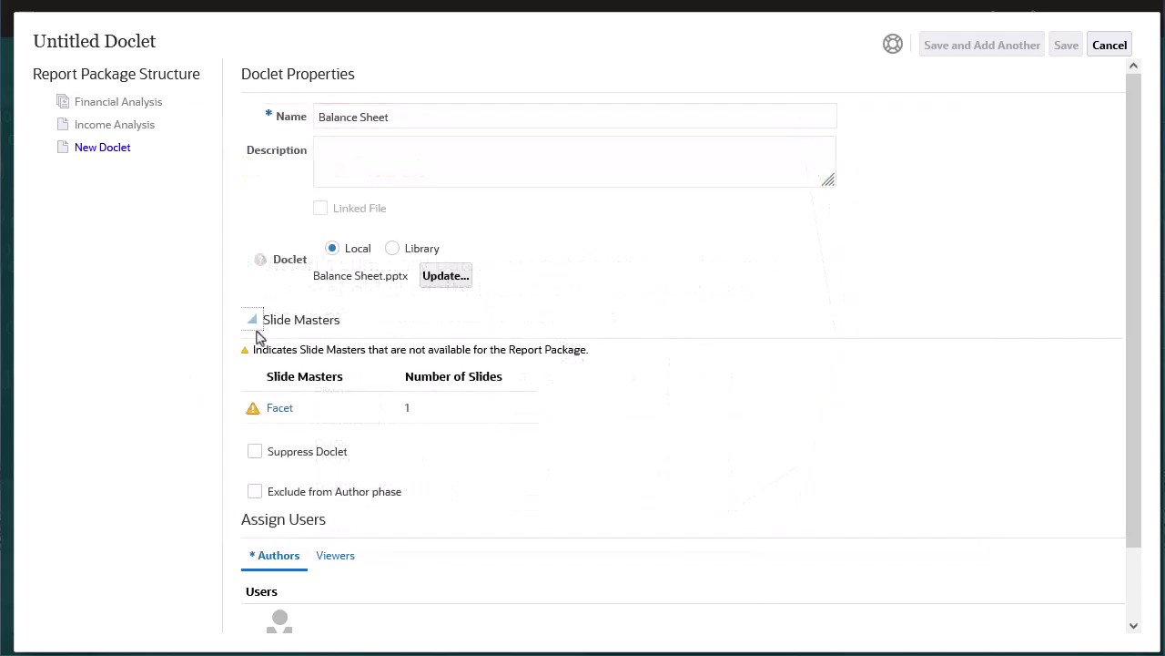
left_click(281, 408)
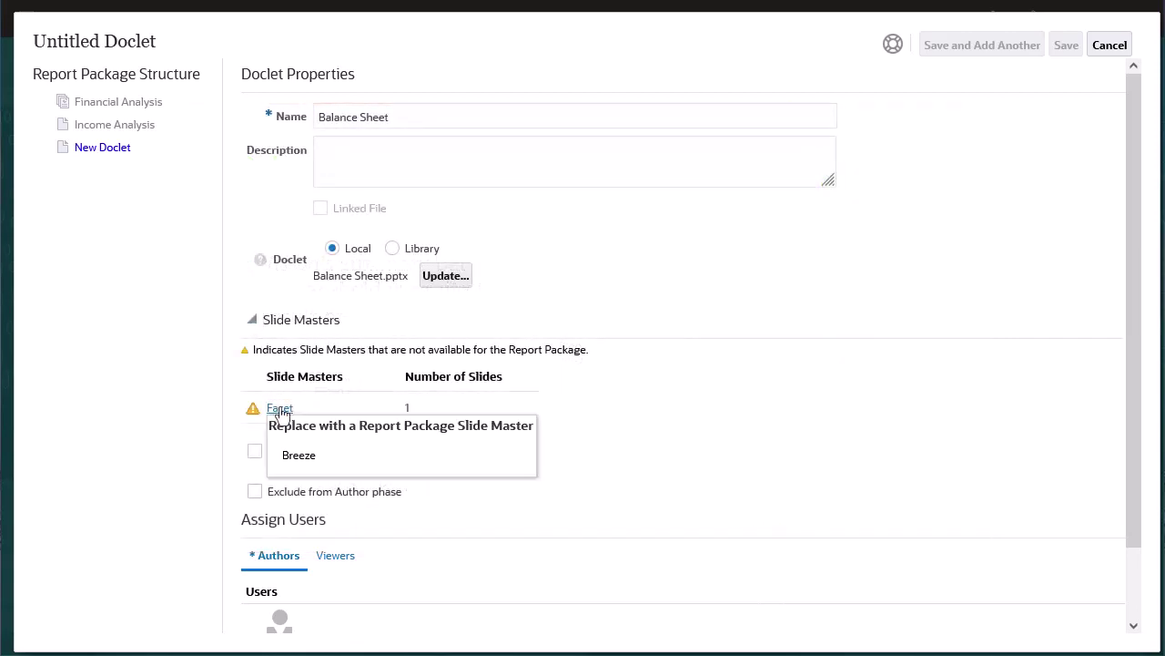
left_click(306, 452)
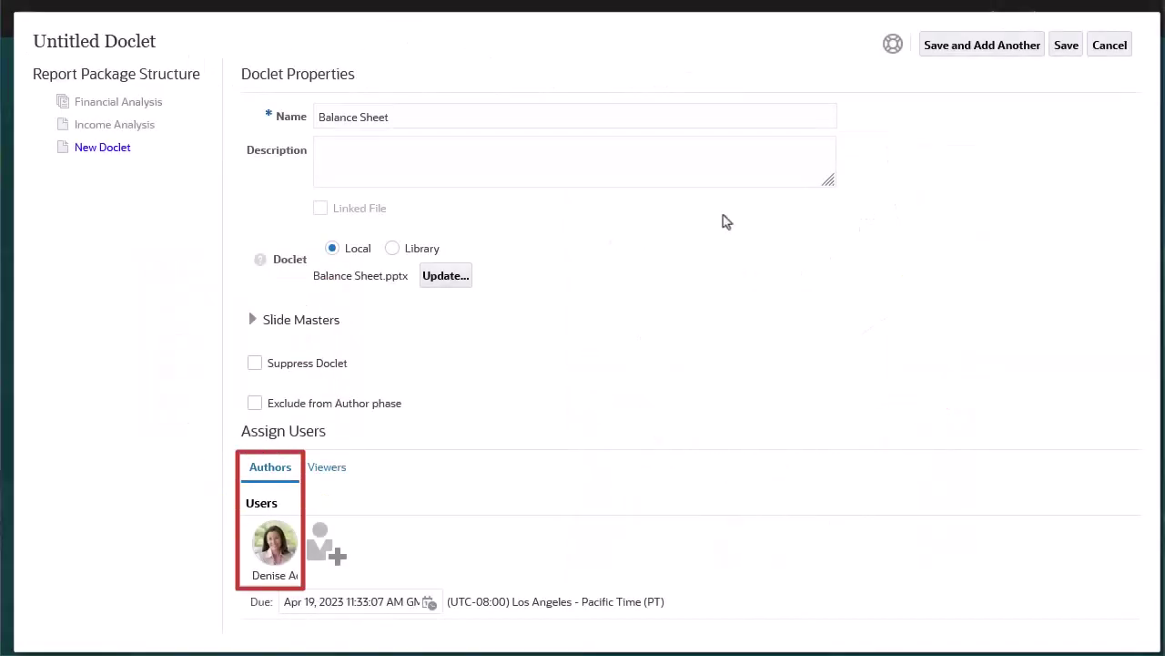
Step: Save the Balance Sheet doclet and begin a new doclet named Notes
left_click(991, 51)
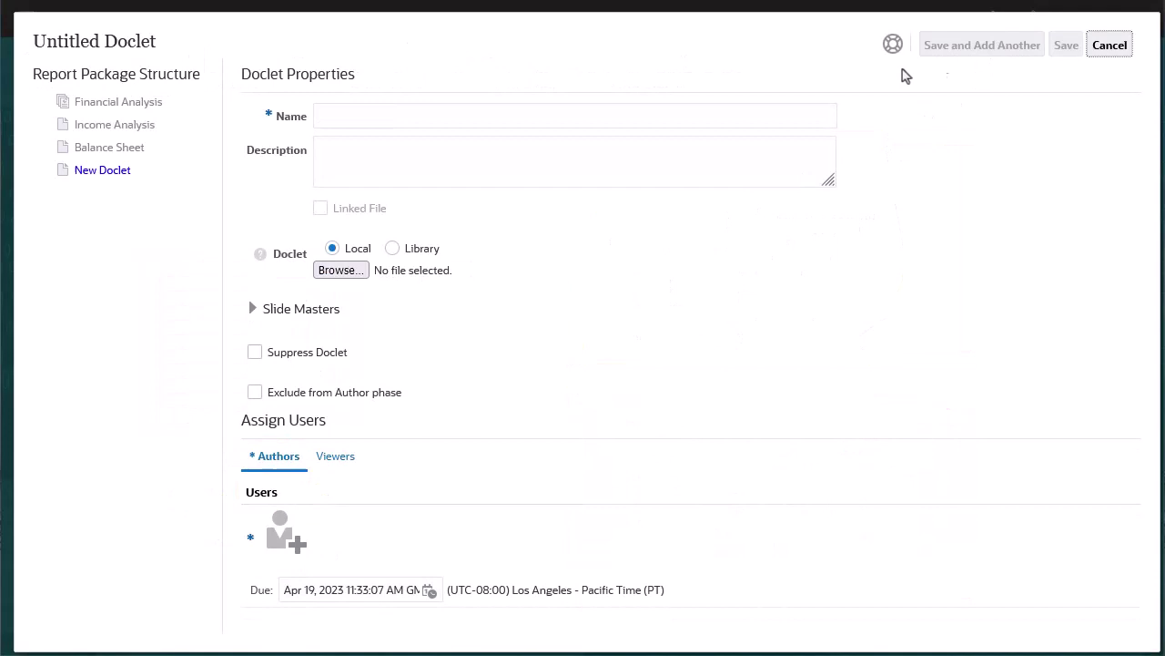
left_click(345, 121)
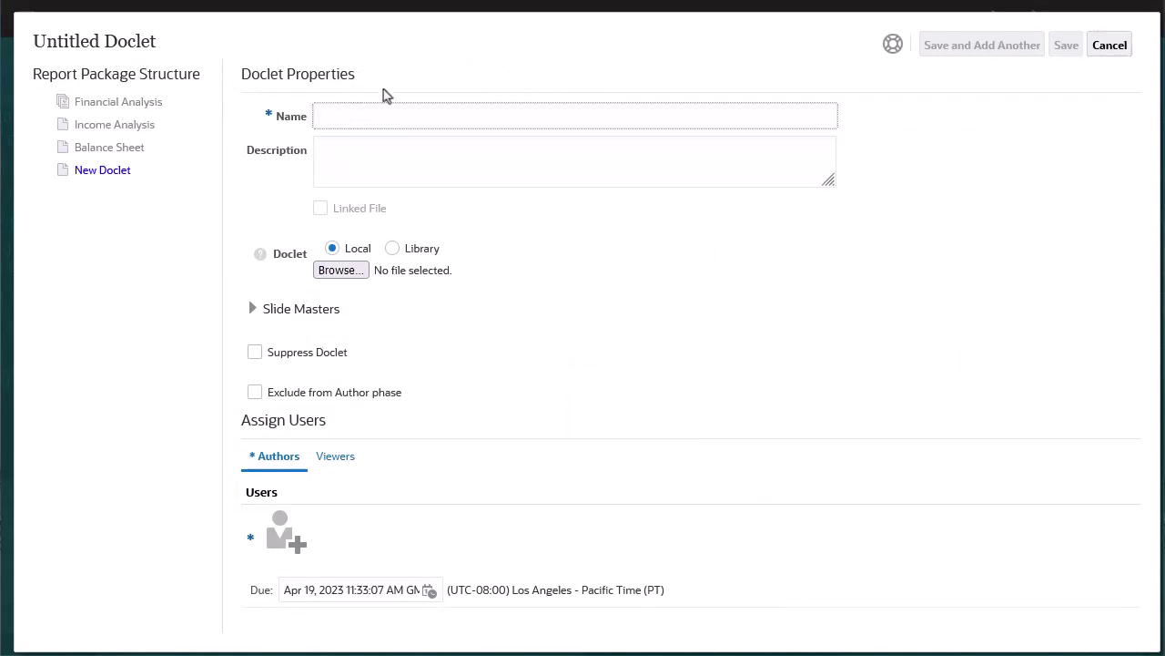
type("Notes")
left_click(253, 309)
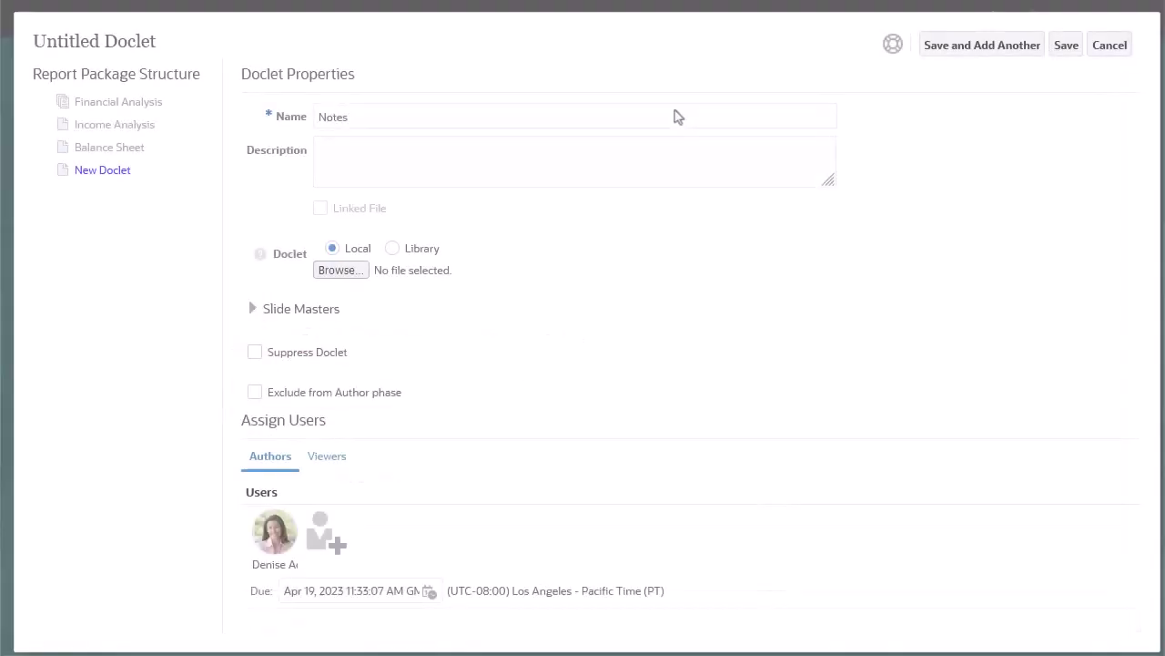
Step: Save the Notes doclet and start the package's Author phase
left_click(1069, 54)
left_click(1065, 46)
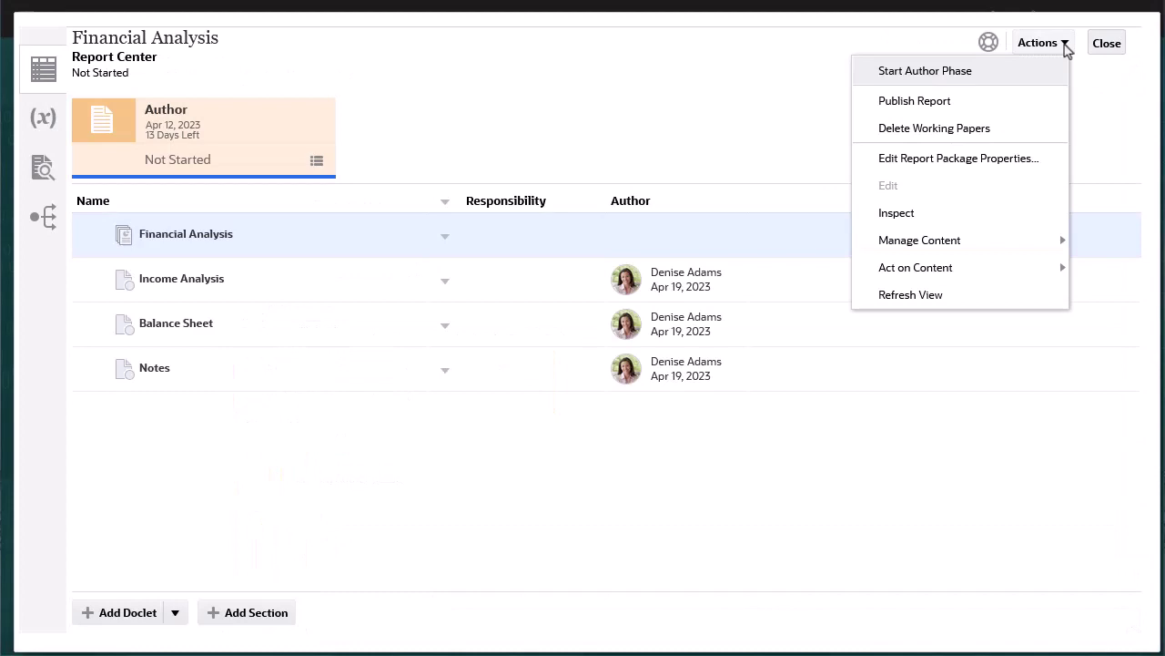
left_click(929, 71)
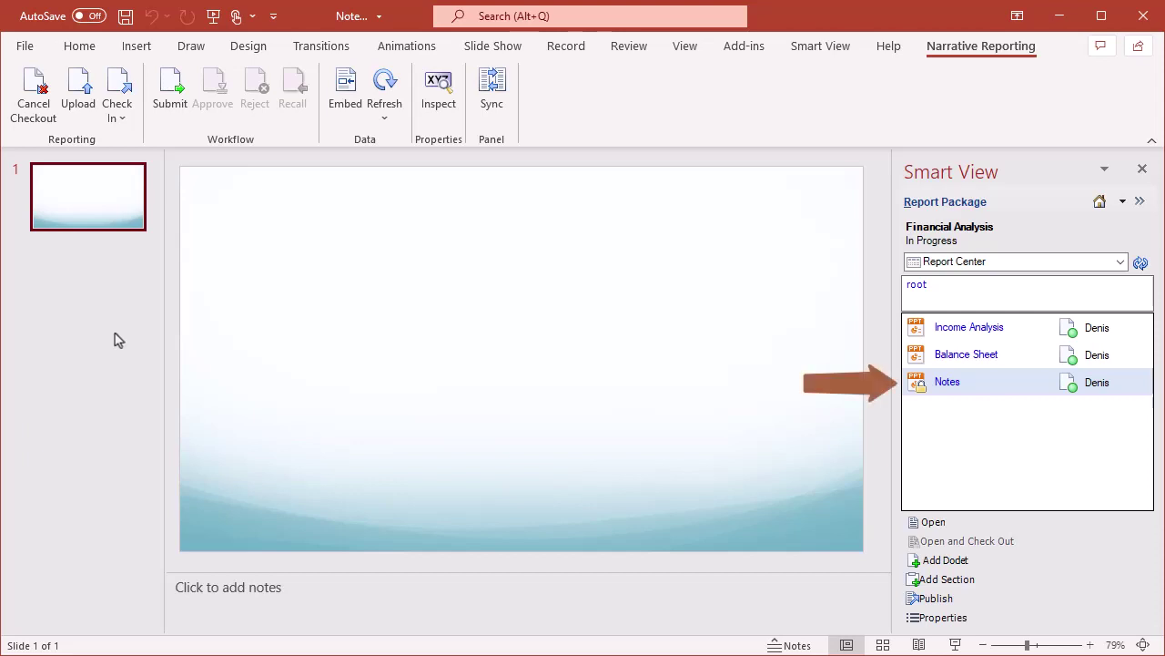
Step: Give slide 1 the Title Slide layout, titled Notes with subtitle Financial Statement Analysis
right_click(108, 198)
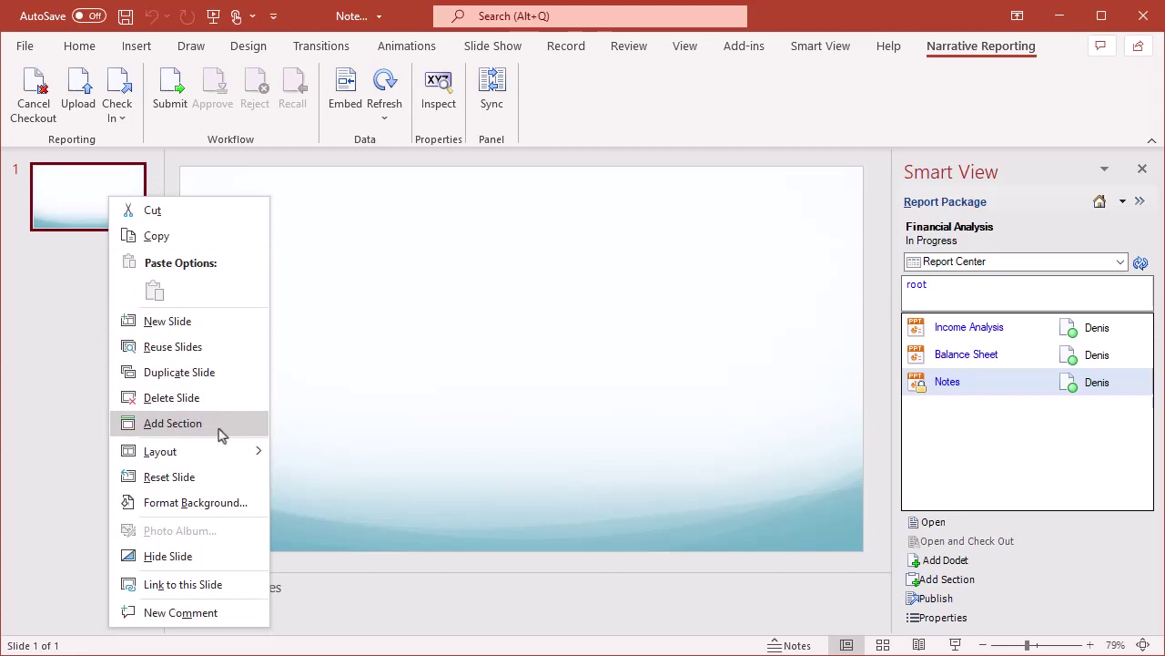
mouse_move(160, 450)
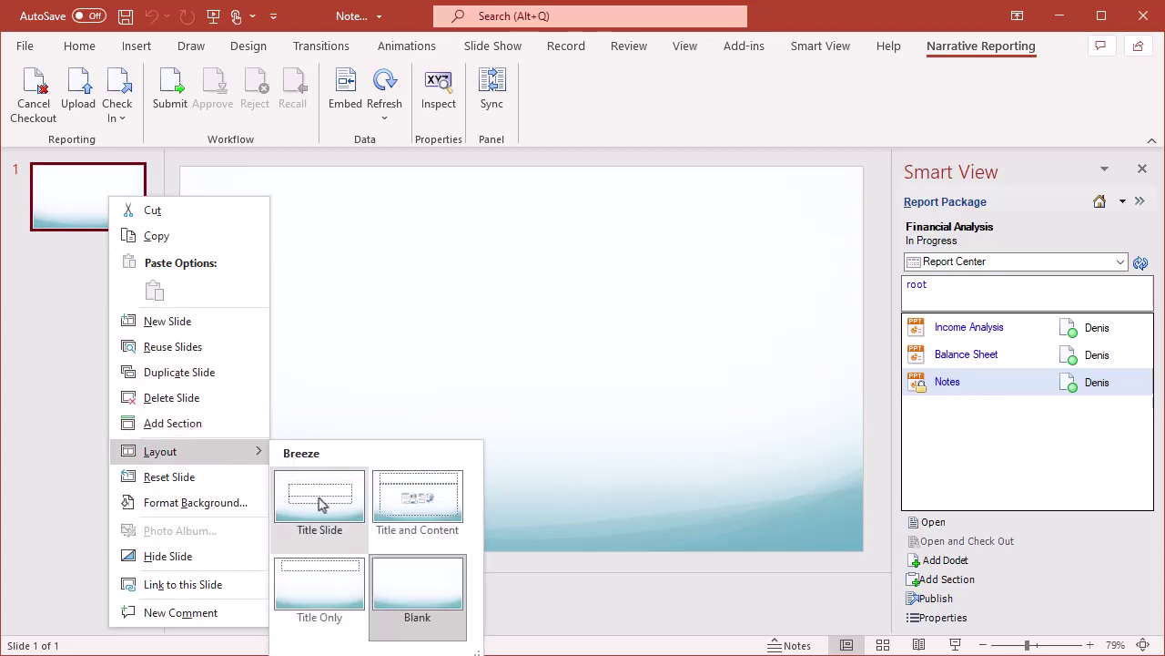
left_click(320, 506)
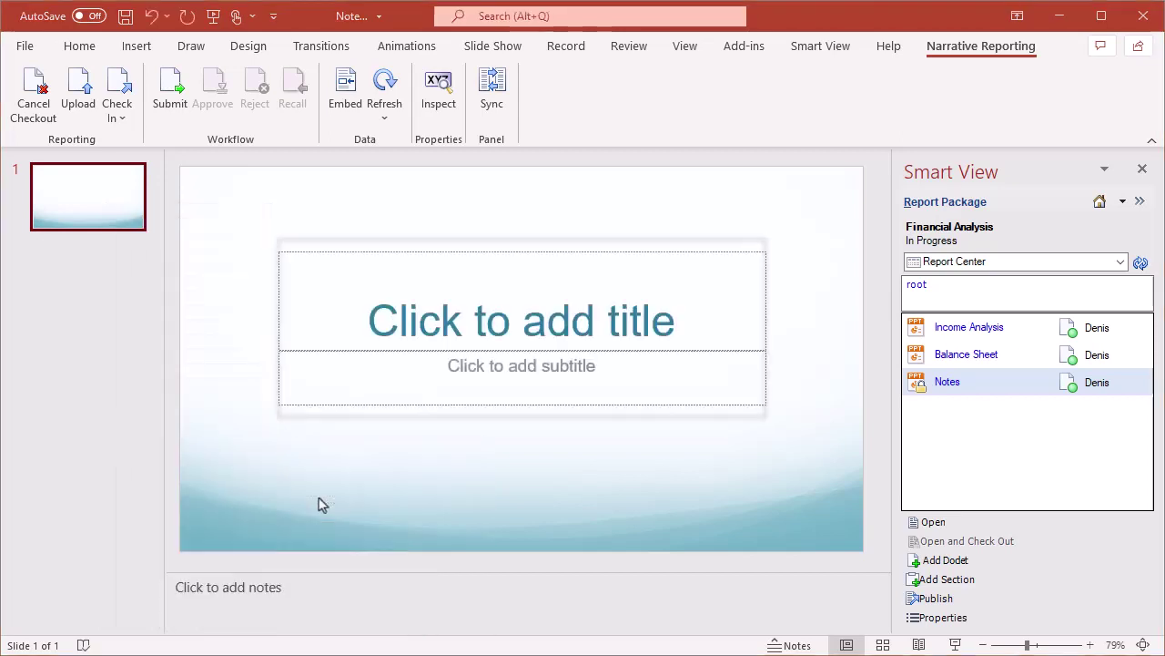
left_click(509, 331)
type("Notes")
left_click(488, 370)
type("Fi")
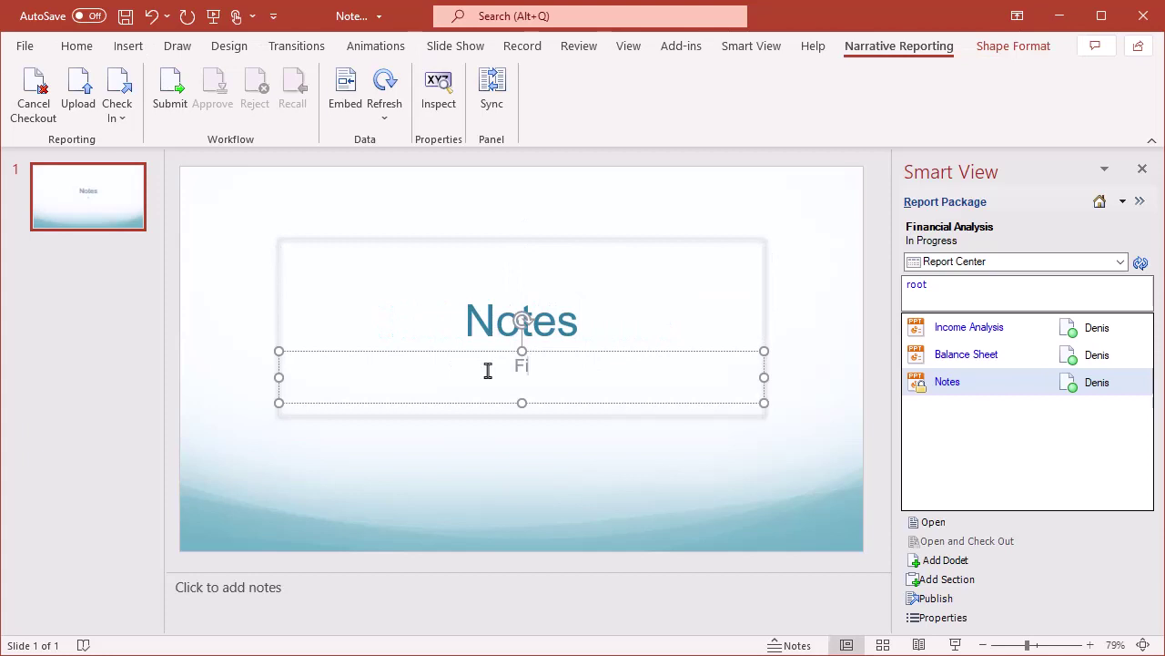
type("nancial Statement Analys")
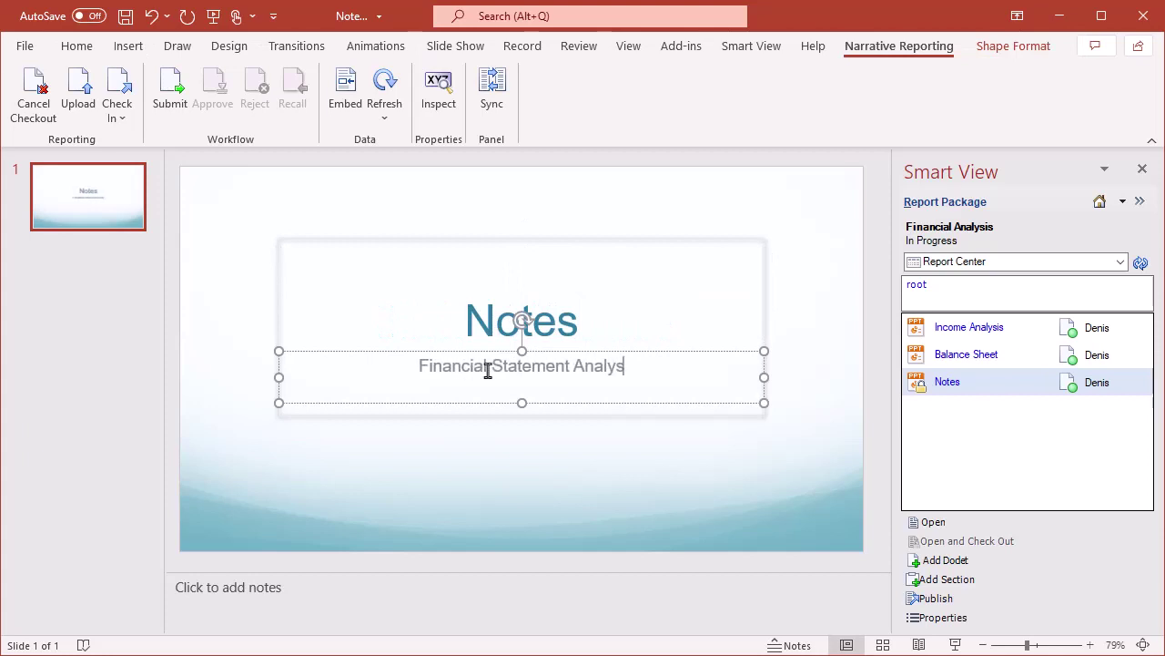
type("is")
left_click(78, 48)
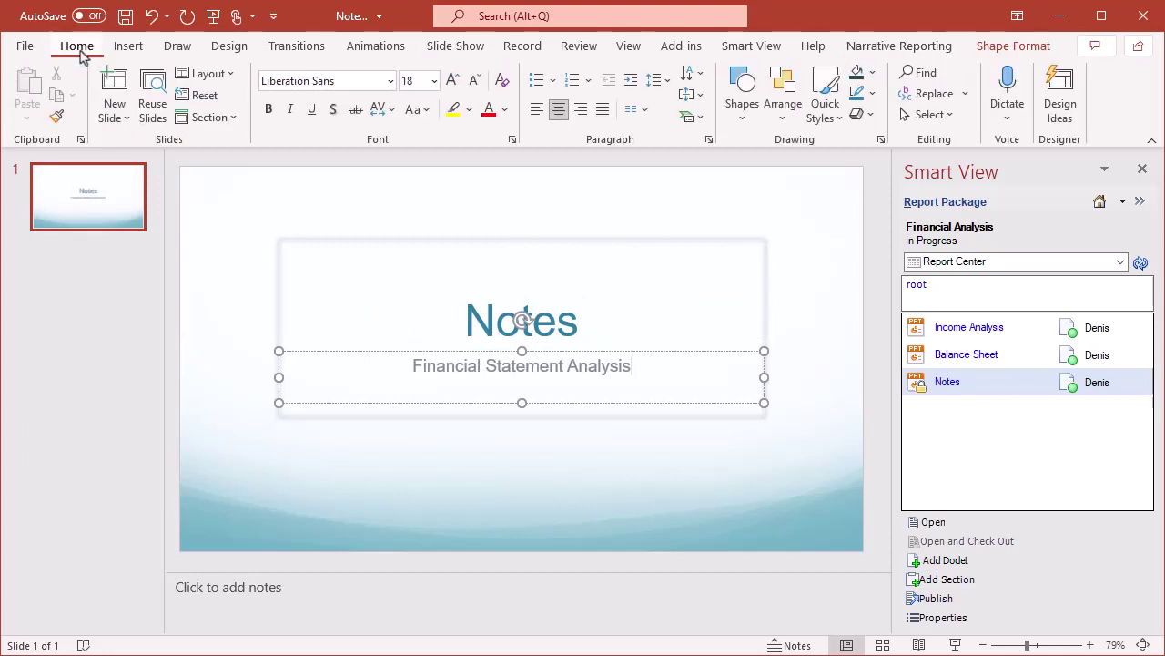
Step: Add a second slide to the deck and switch to Slide Master view
left_click(123, 94)
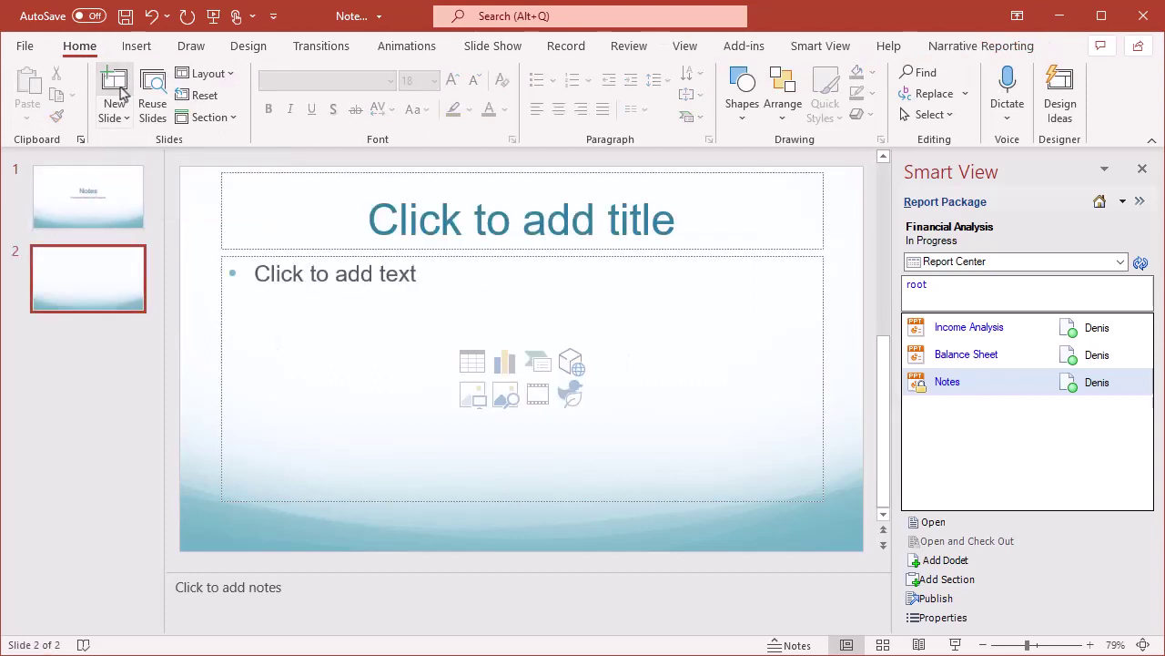
left_click(230, 77)
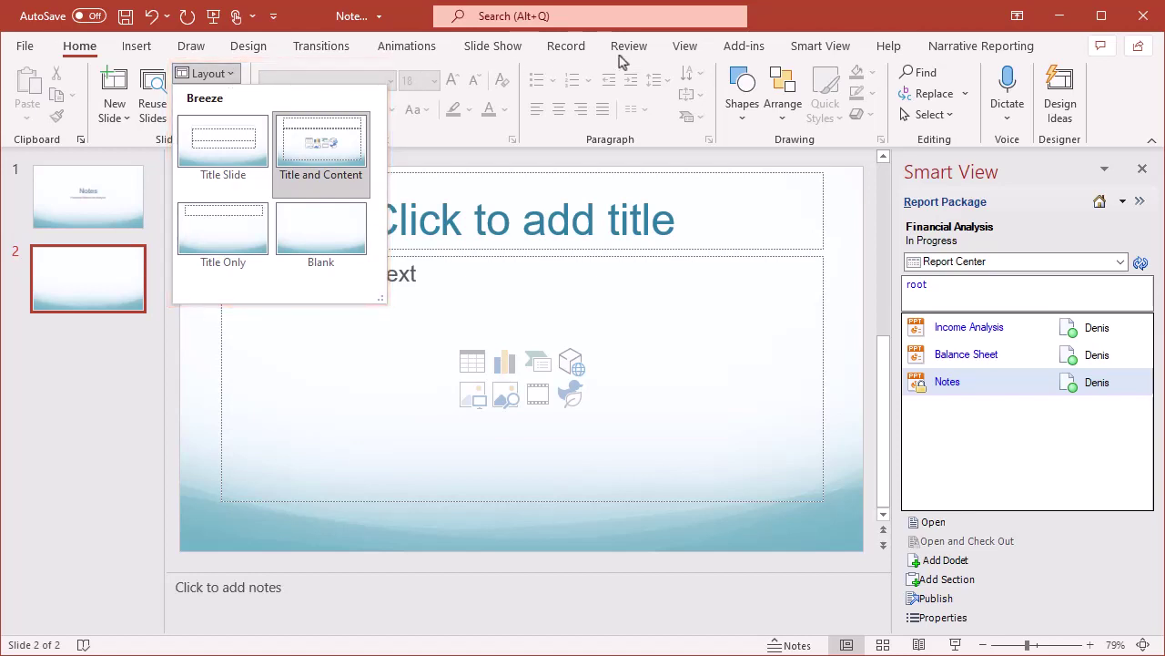
left_click(684, 49)
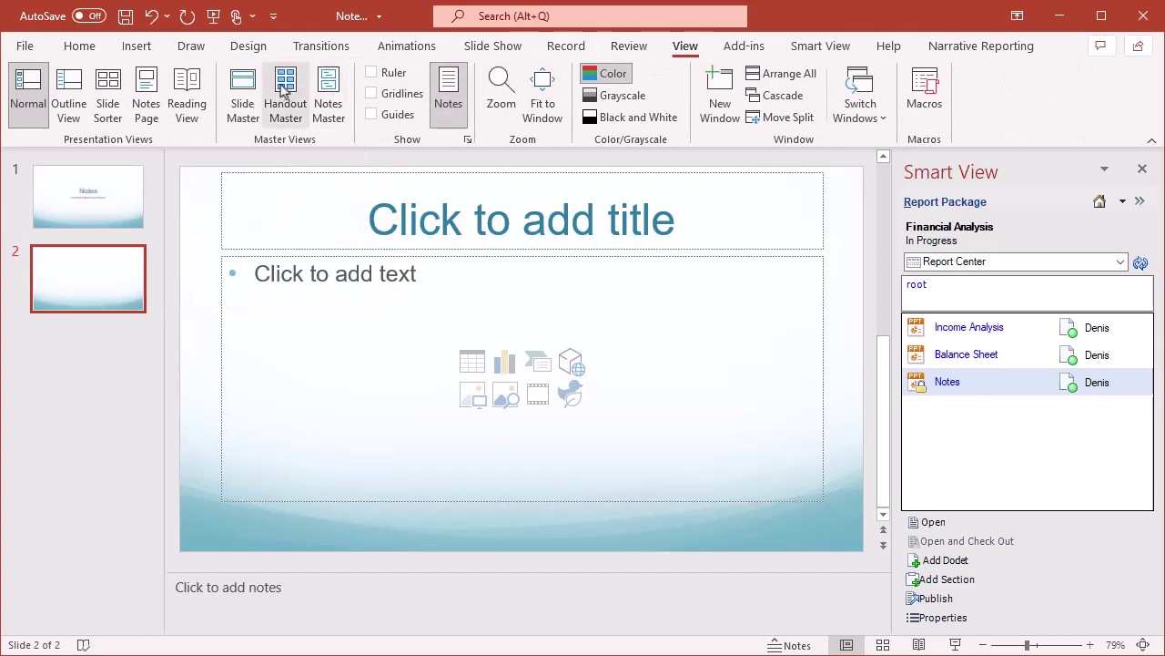
left_click(243, 95)
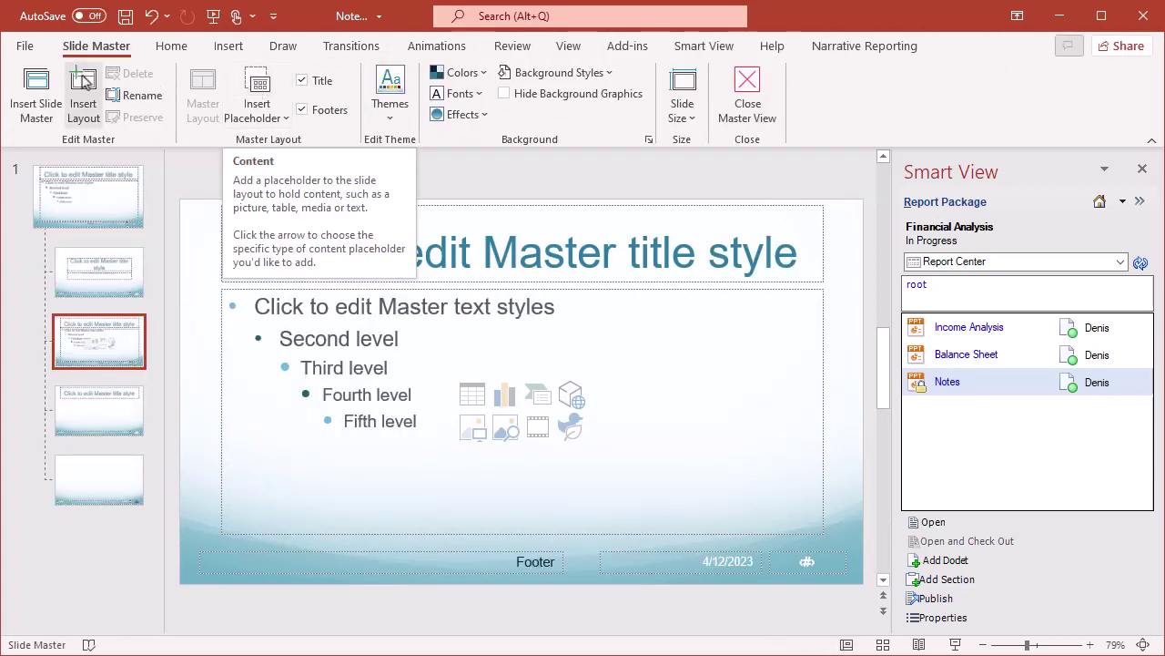
Step: Create a new custom layout with two side-by-side content placeholders, left and right
left_click(83, 80)
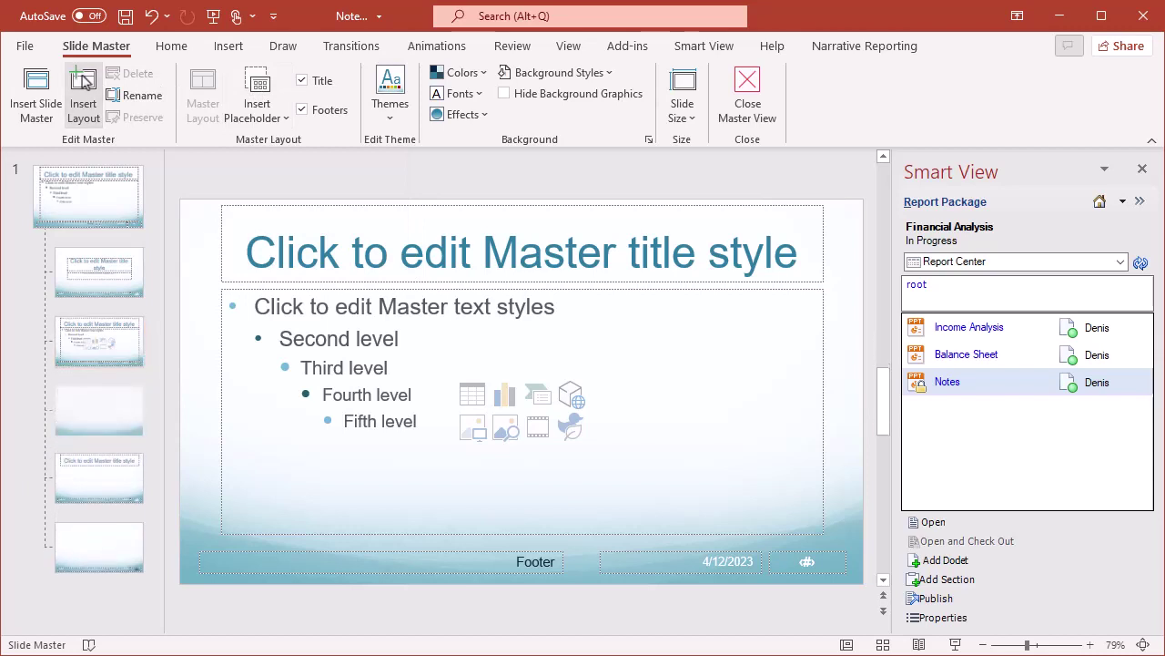
left_click(264, 105)
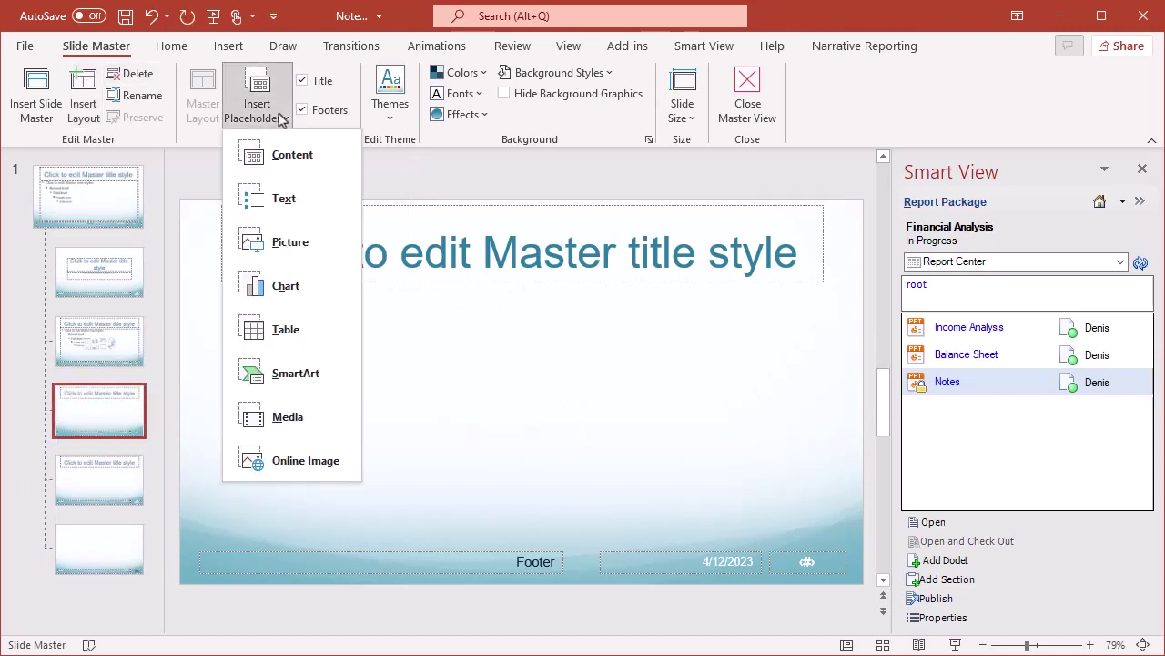
left_click(291, 199)
mouse_move(227, 296)
left_mouse_down()
mouse_move(458, 528)
mouse_move(522, 551)
left_mouse_up()
left_click(96, 46)
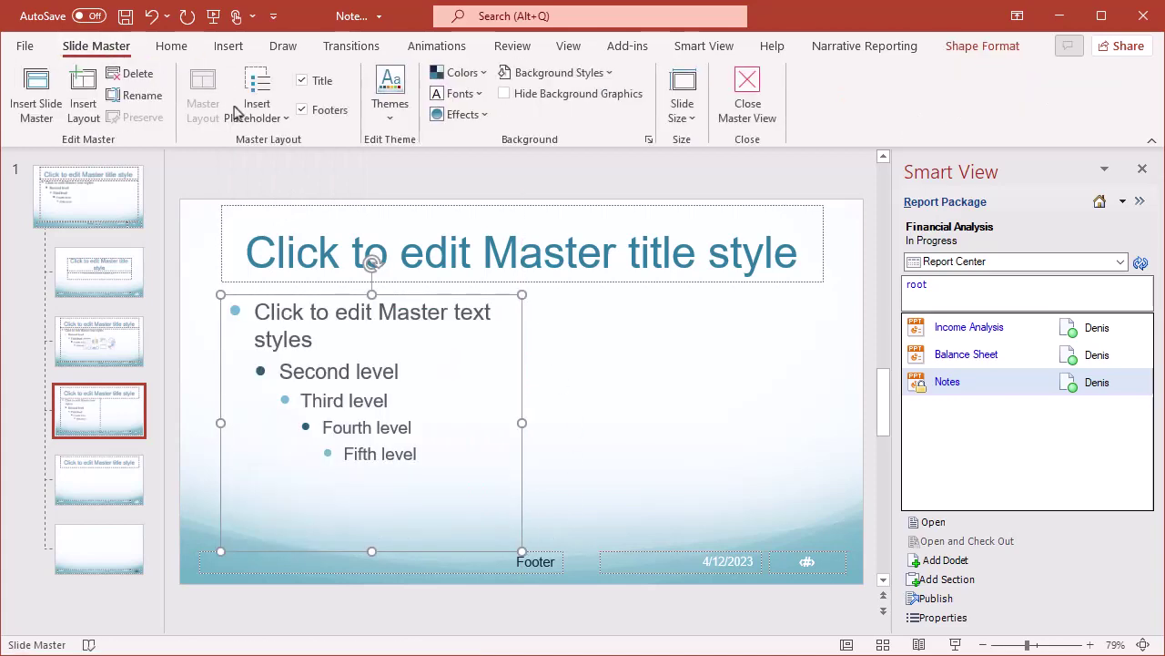
left_click(258, 108)
left_click(291, 200)
mouse_move(537, 294)
left_mouse_down()
mouse_move(593, 513)
mouse_move(697, 554)
mouse_move(818, 545)
left_mouse_up()
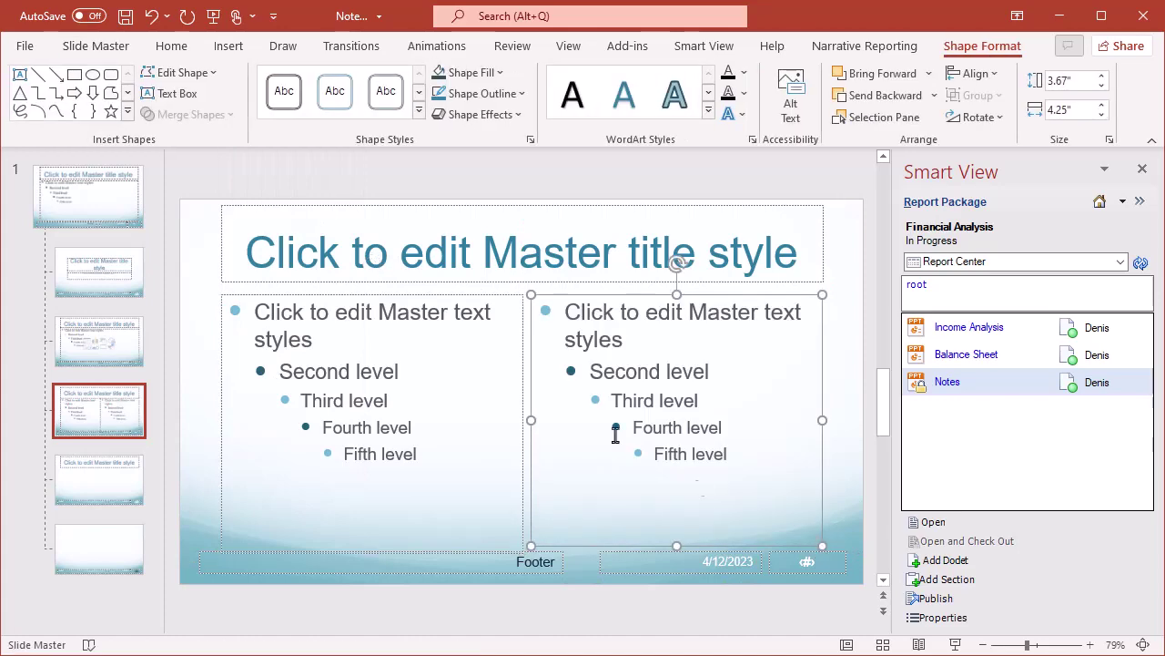
left_click(100, 47)
Step: Close Master View and apply the custom two-column layout to slide 2
left_click(737, 125)
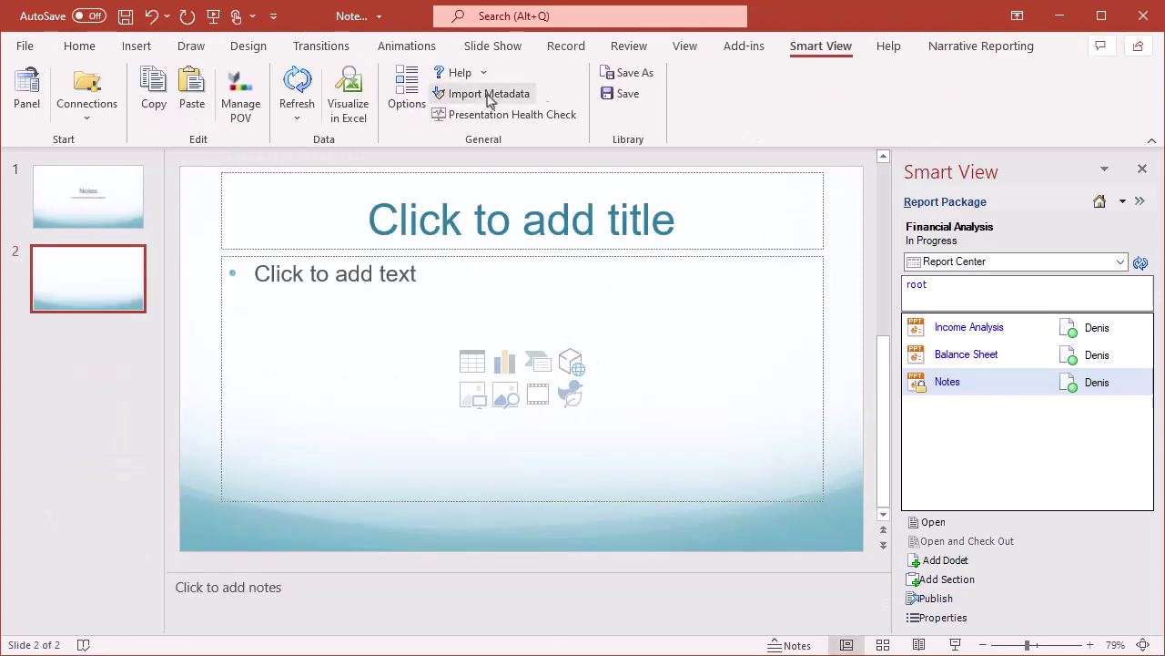
left_click(79, 46)
left_click(233, 77)
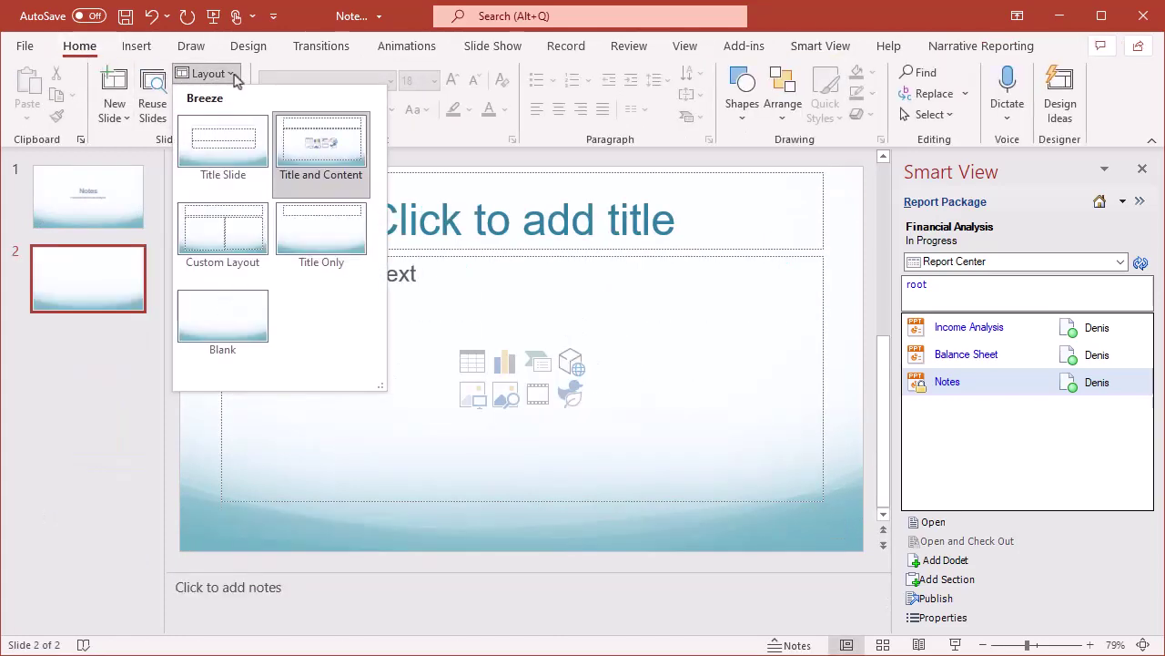
left_click(226, 238)
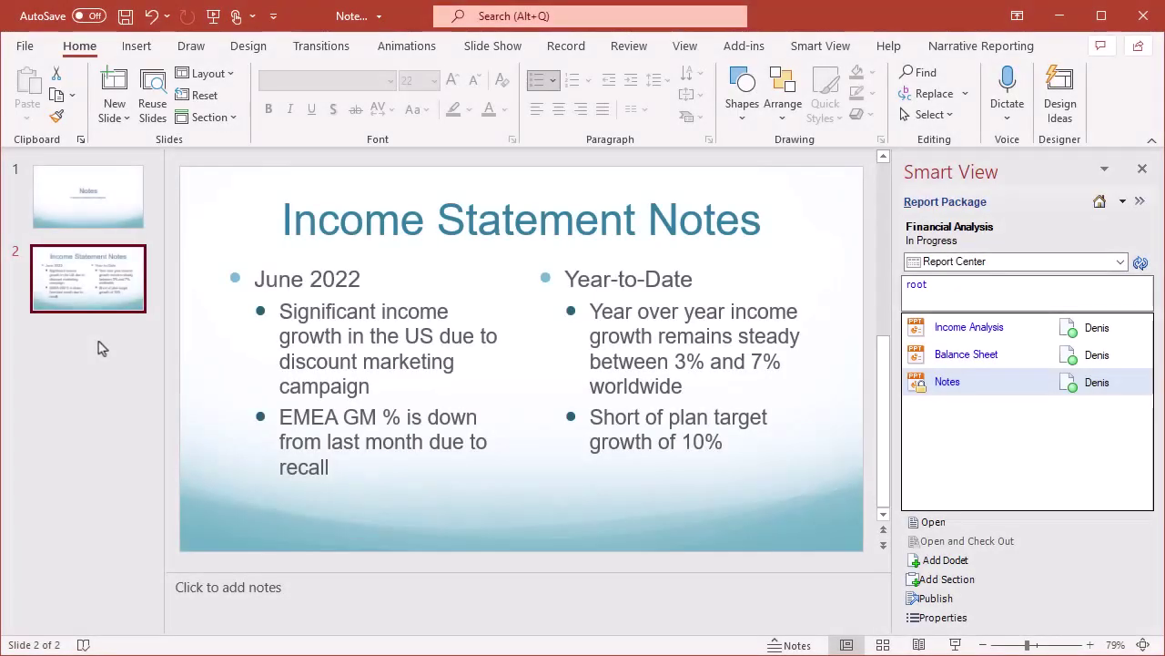
left_click(101, 224)
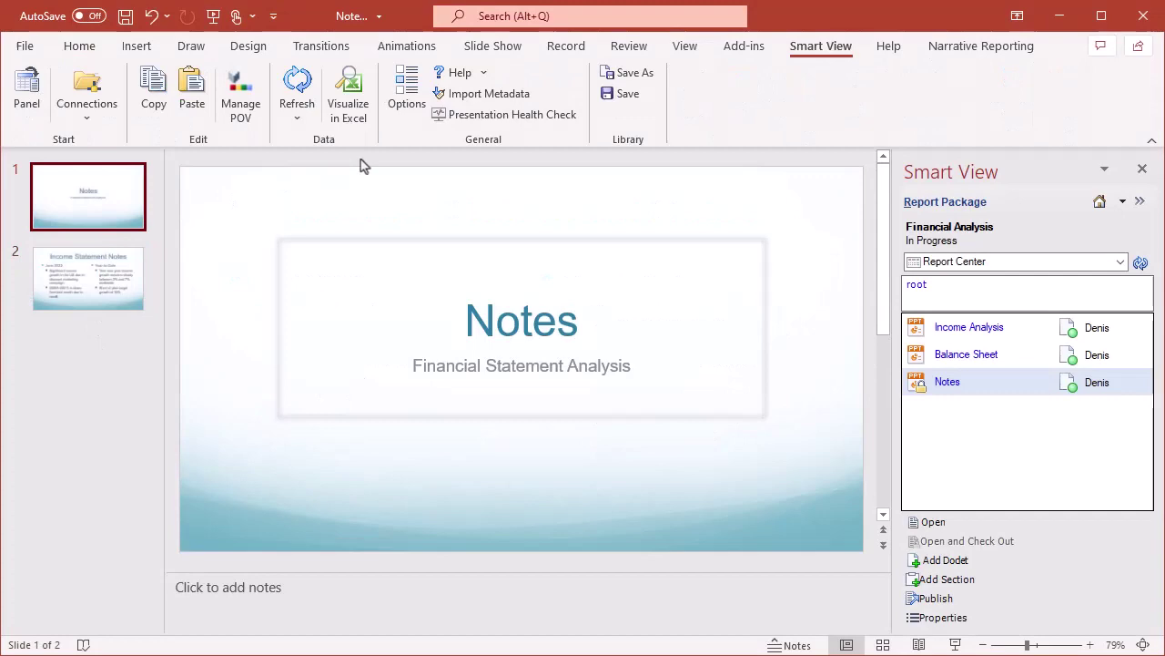
Step: Make the Title Slide master layout's title text italic, then close Master View
left_click(687, 46)
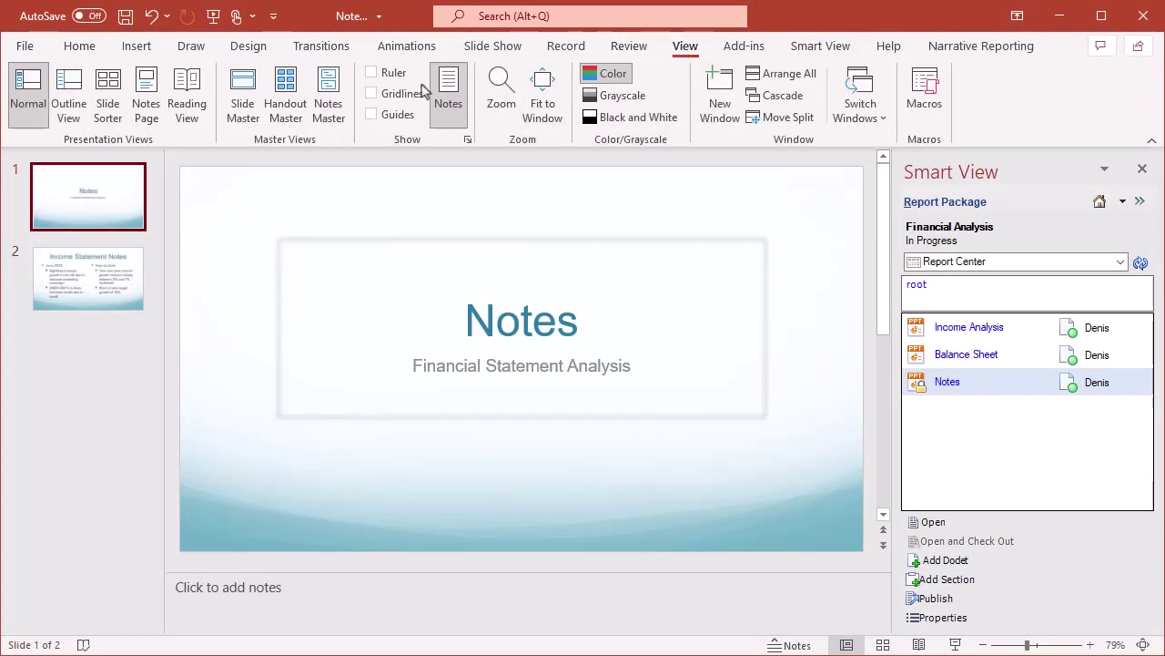
left_click(242, 98)
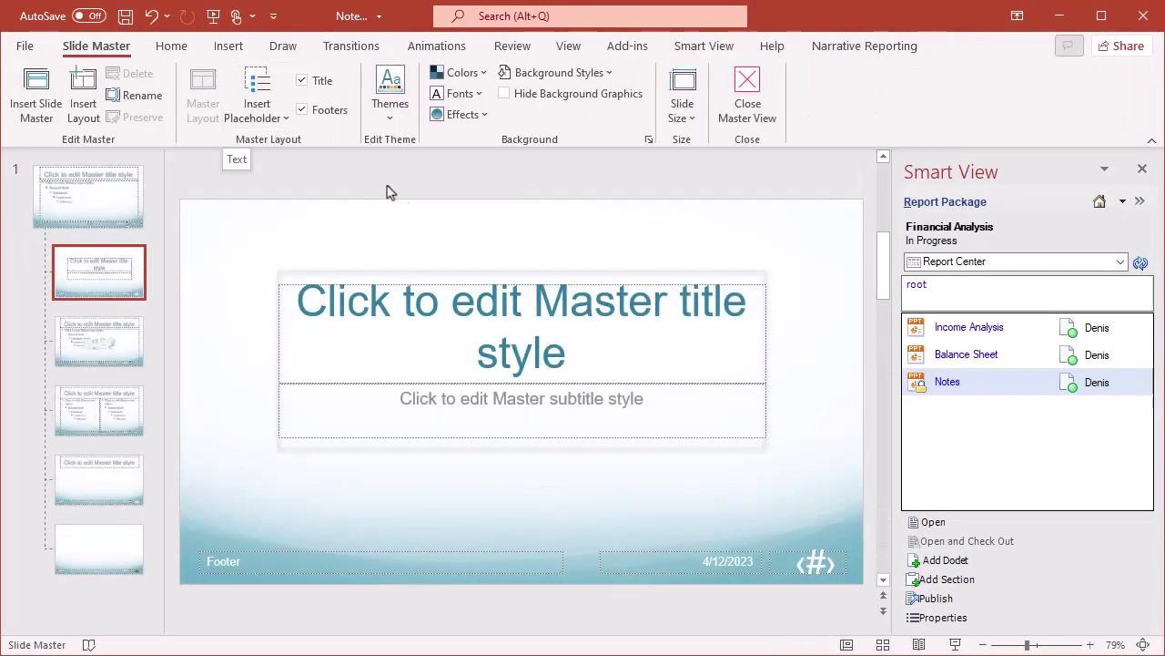
triple_click(493, 304)
left_click(180, 53)
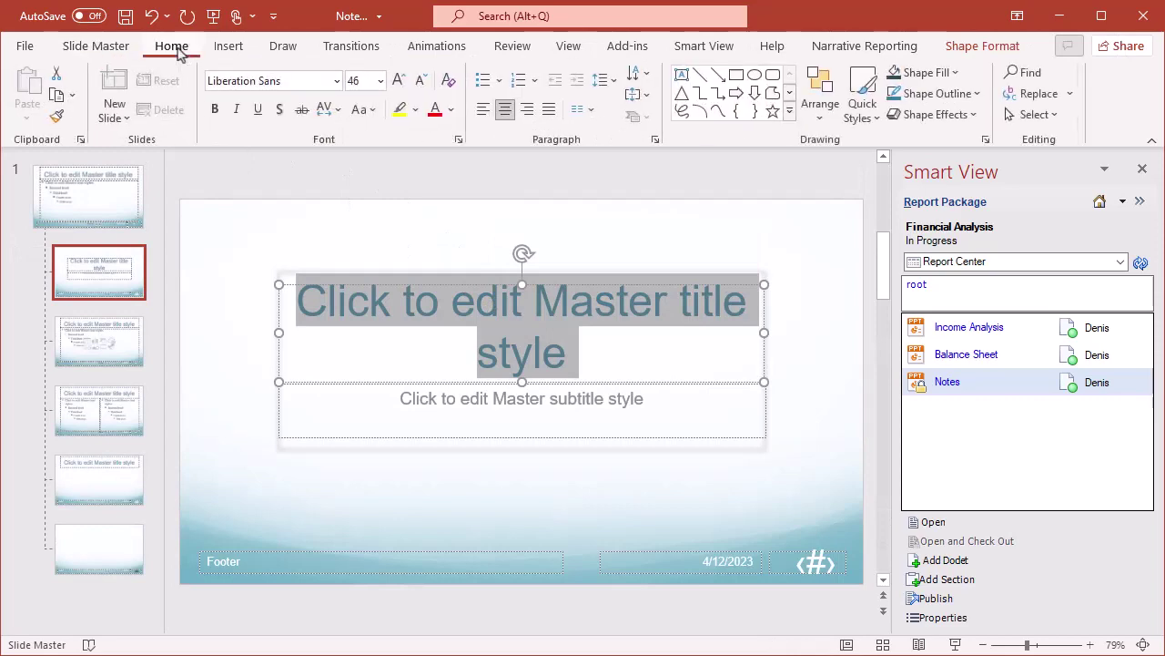
left_click(236, 110)
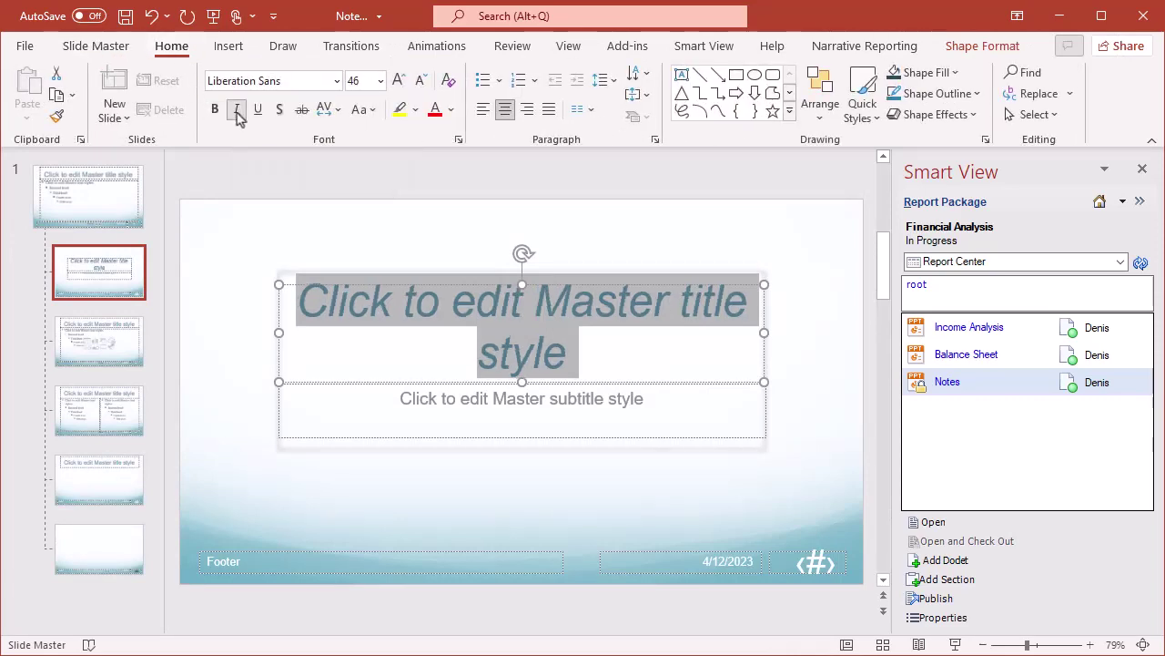
left_click(100, 47)
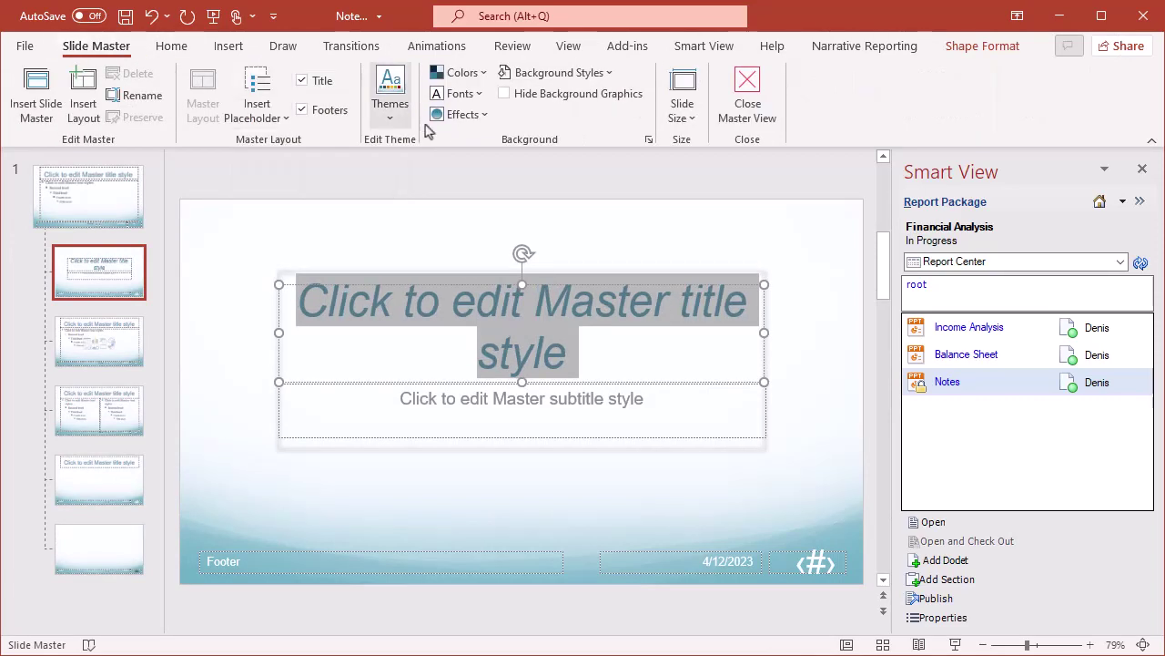
left_click(746, 104)
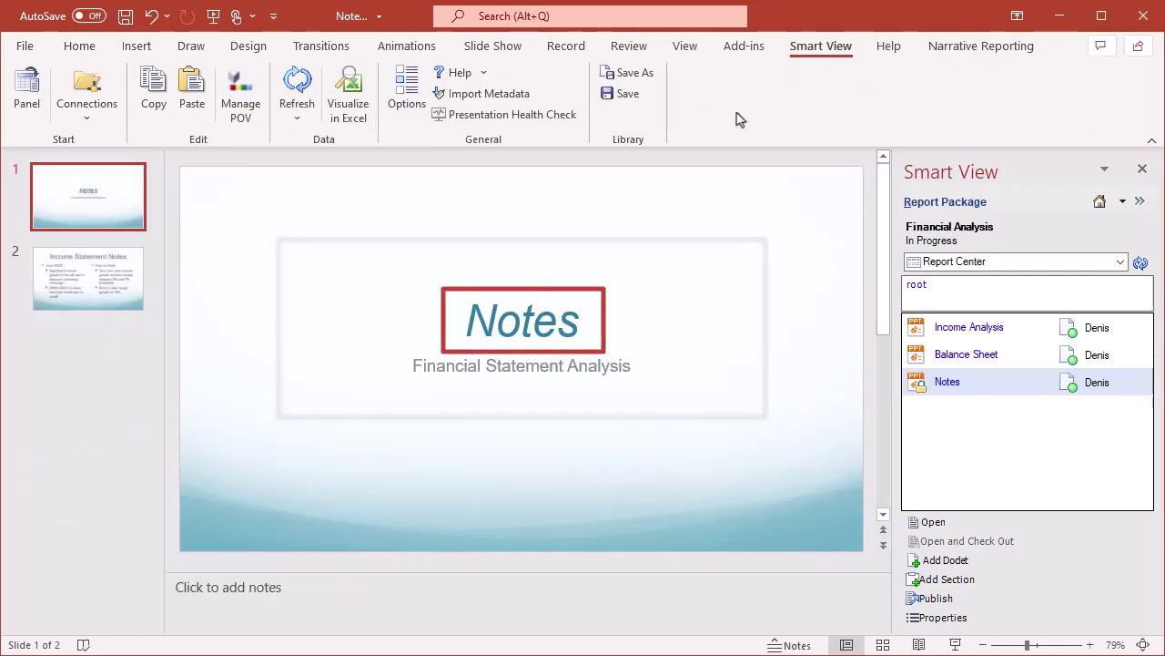
Step: Upload the Notes doclet with the Breeze slide master, then check slide 2's two-column layout
left_click(968, 55)
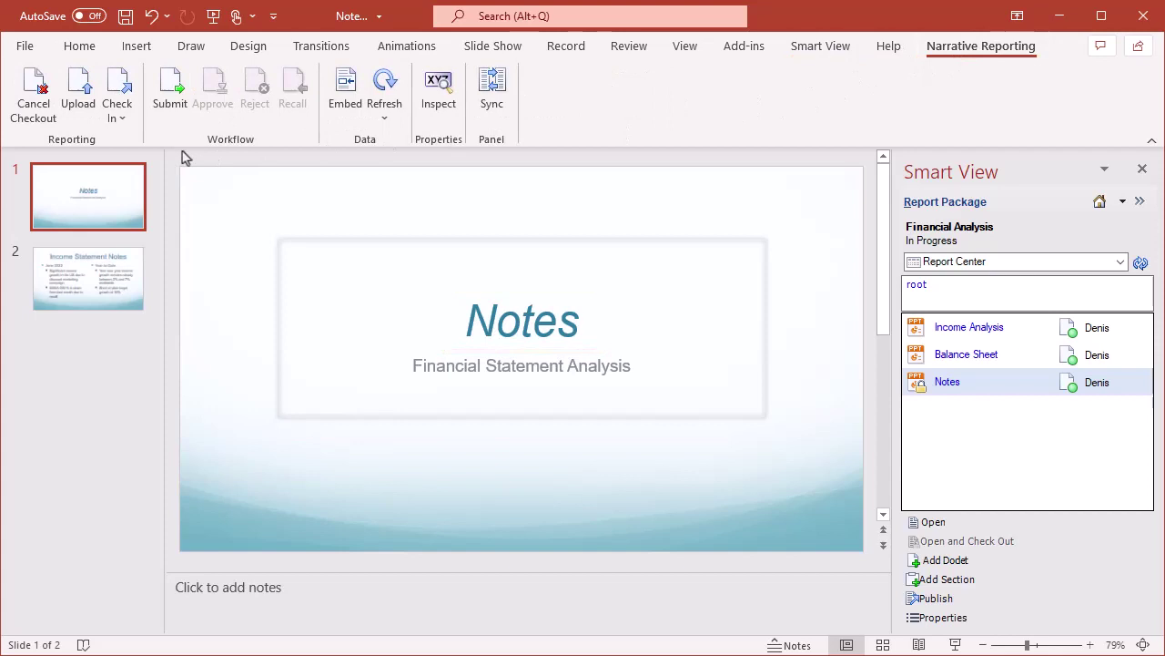
left_click(80, 94)
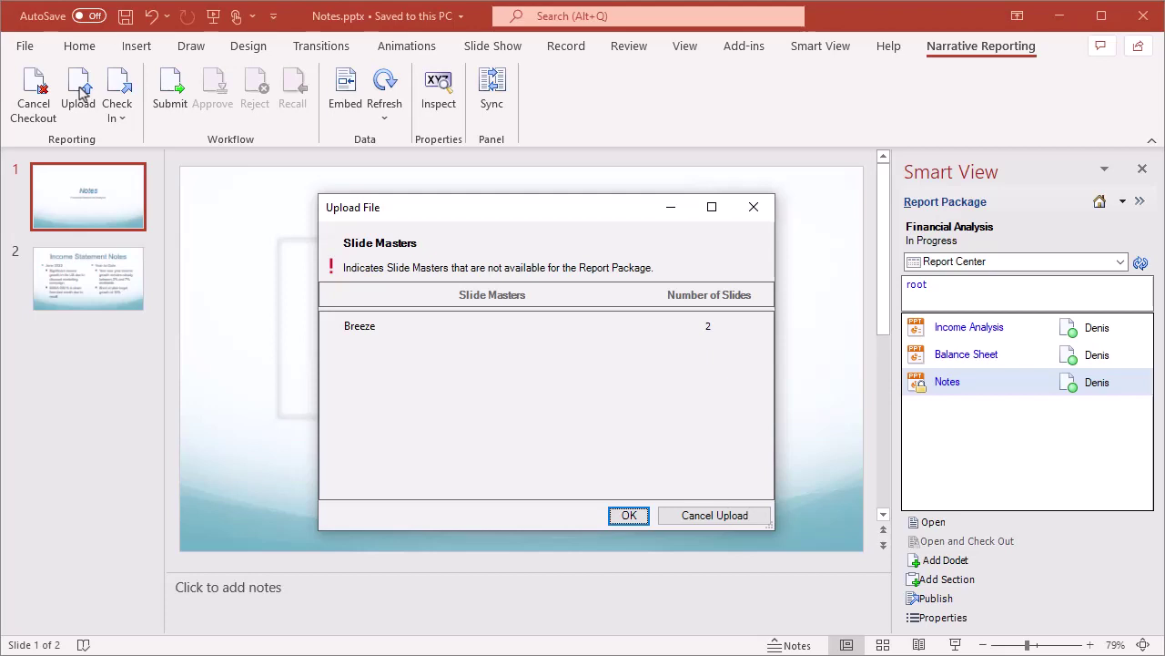
left_click(626, 515)
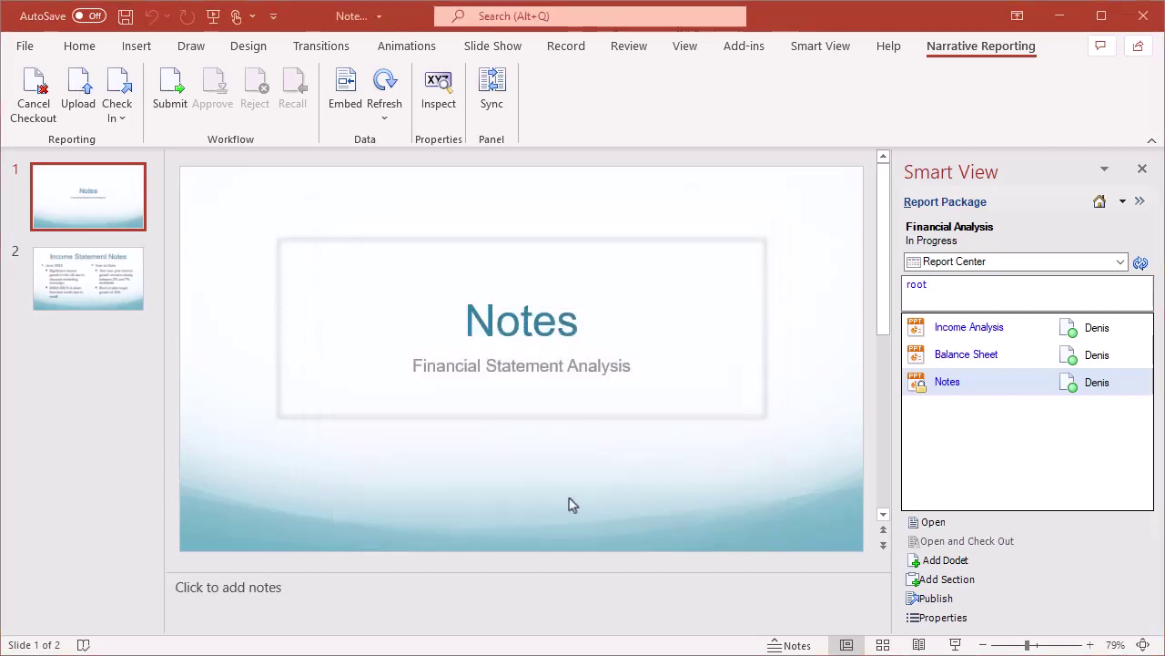
left_click(109, 297)
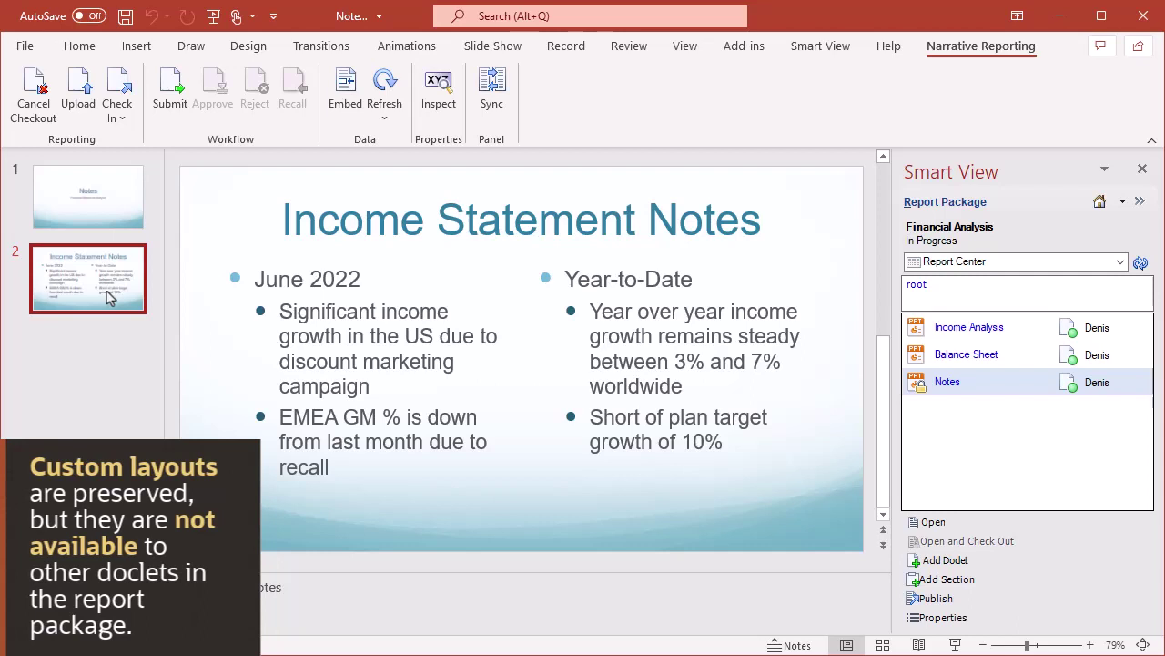
Step: Show slide 1, the non-italic Notes title slide, in the editor
left_click(107, 219)
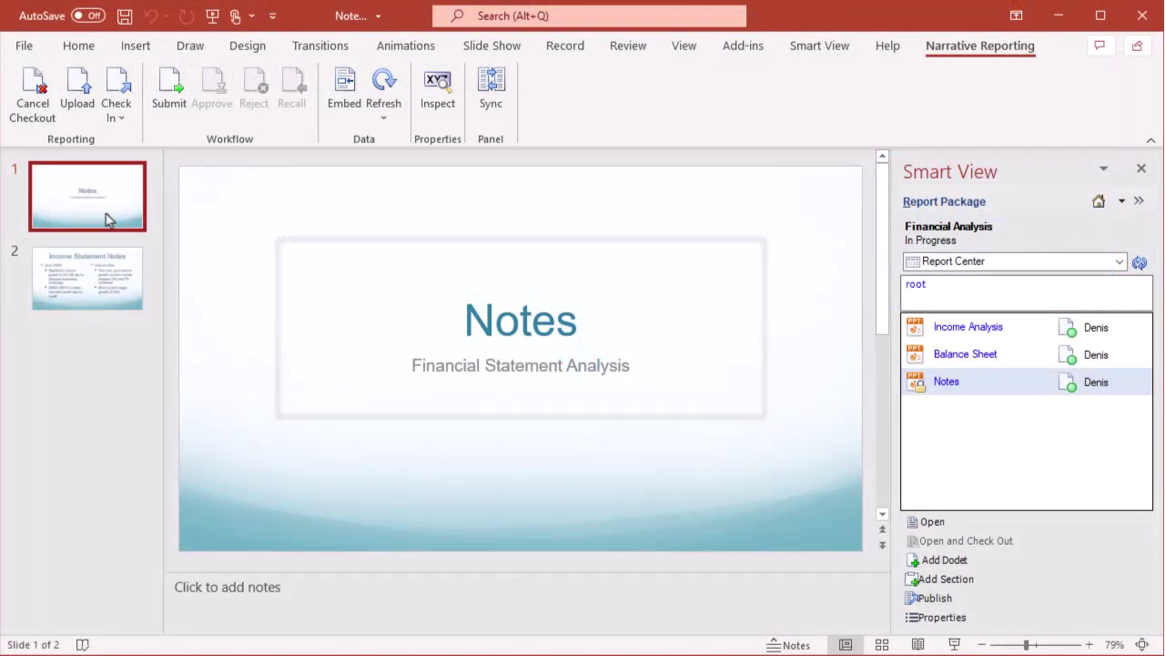
Step: Add a new Blank slide and place it at position 3
left_click(80, 47)
left_click(114, 111)
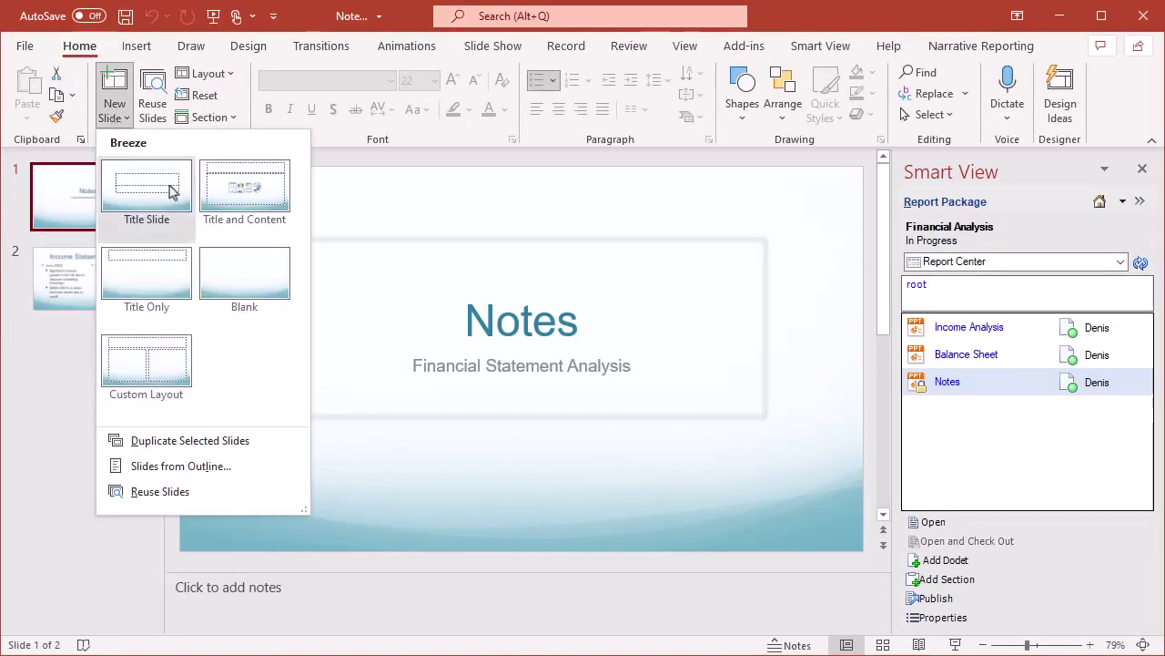
left_click(238, 281)
left_click_drag(99, 318, 122, 341)
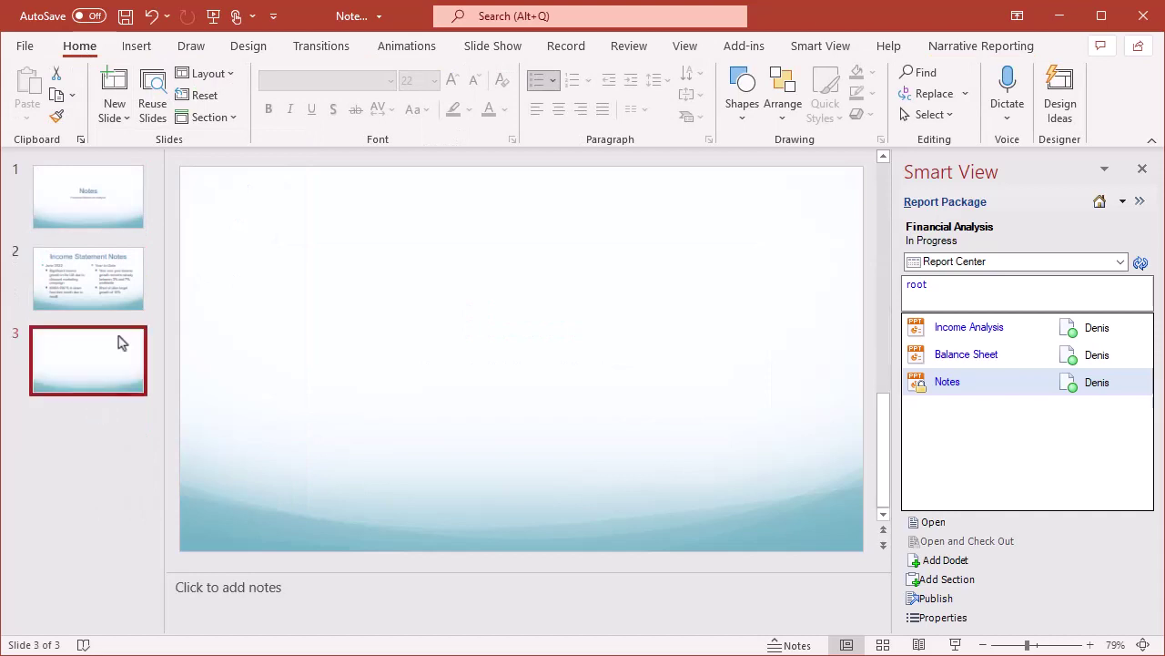
Step: Insert the speaker photo from this device onto slide 3 and move it left
left_click(137, 45)
left_click(172, 105)
left_click(206, 178)
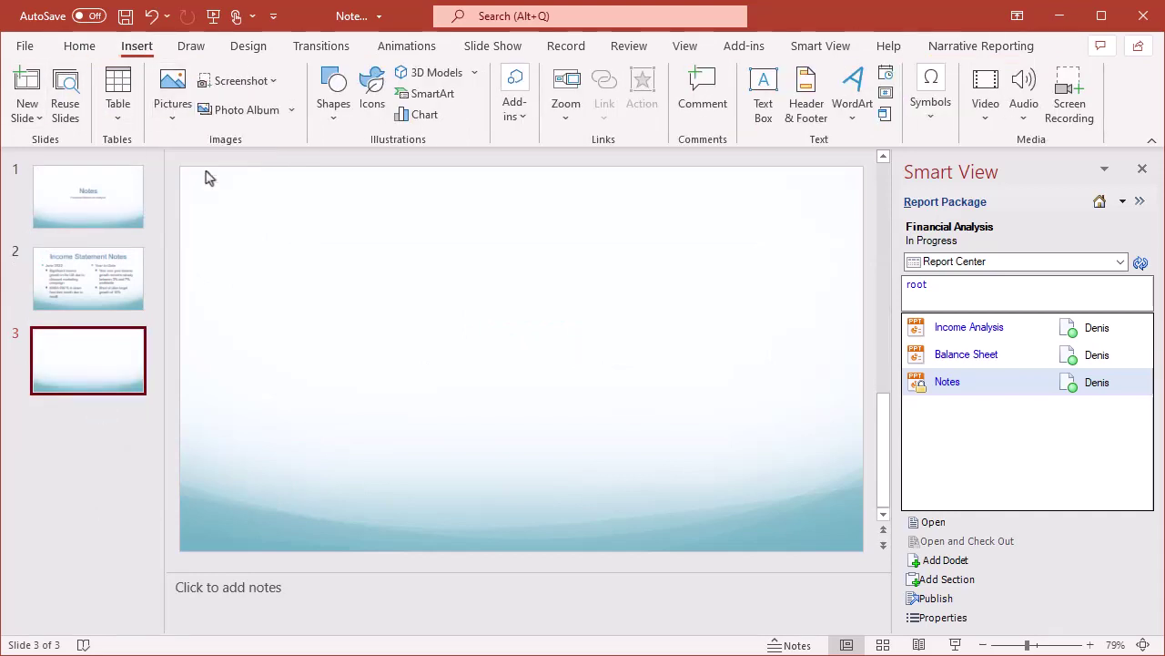
left_click(670, 471)
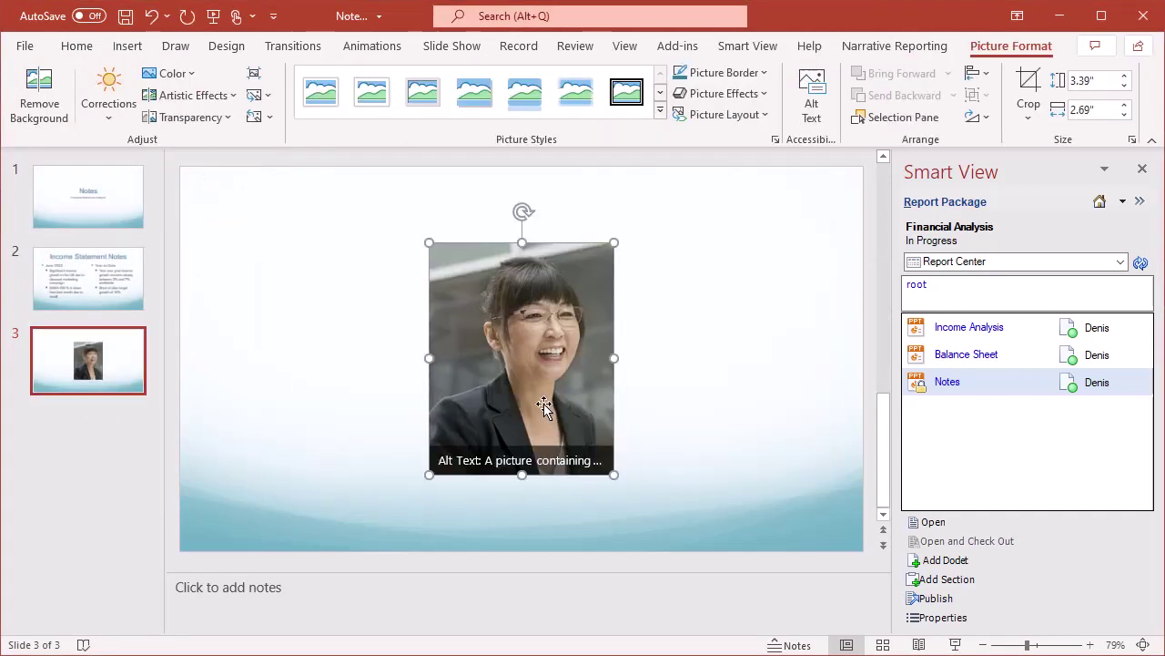
left_click_drag(543, 406, 351, 406)
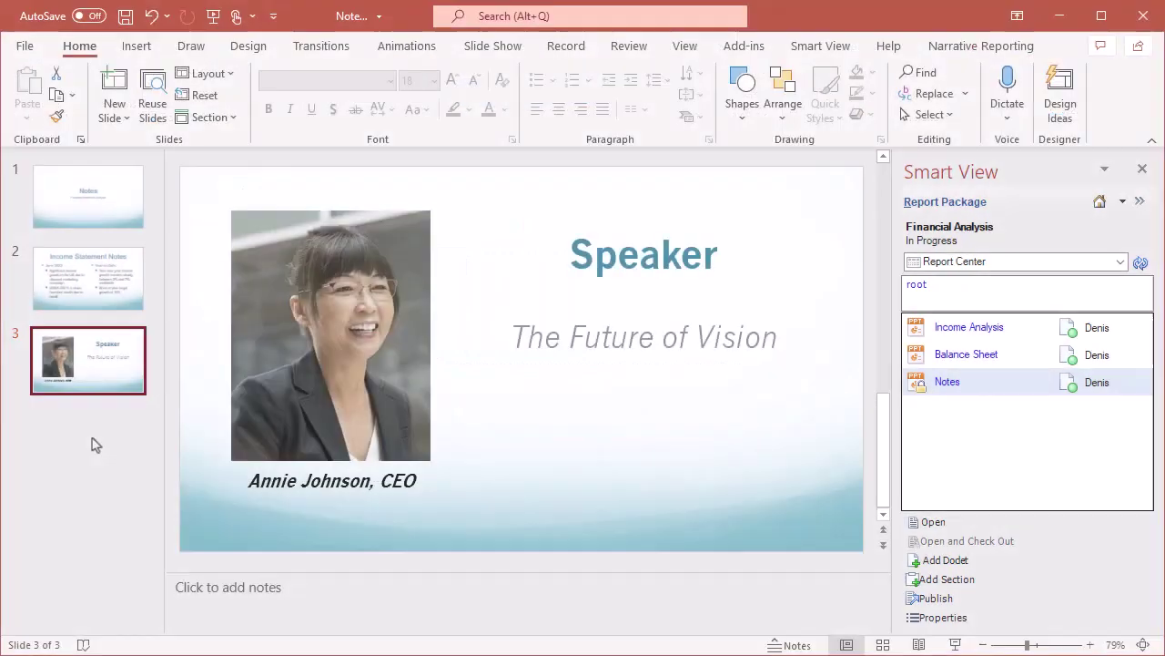